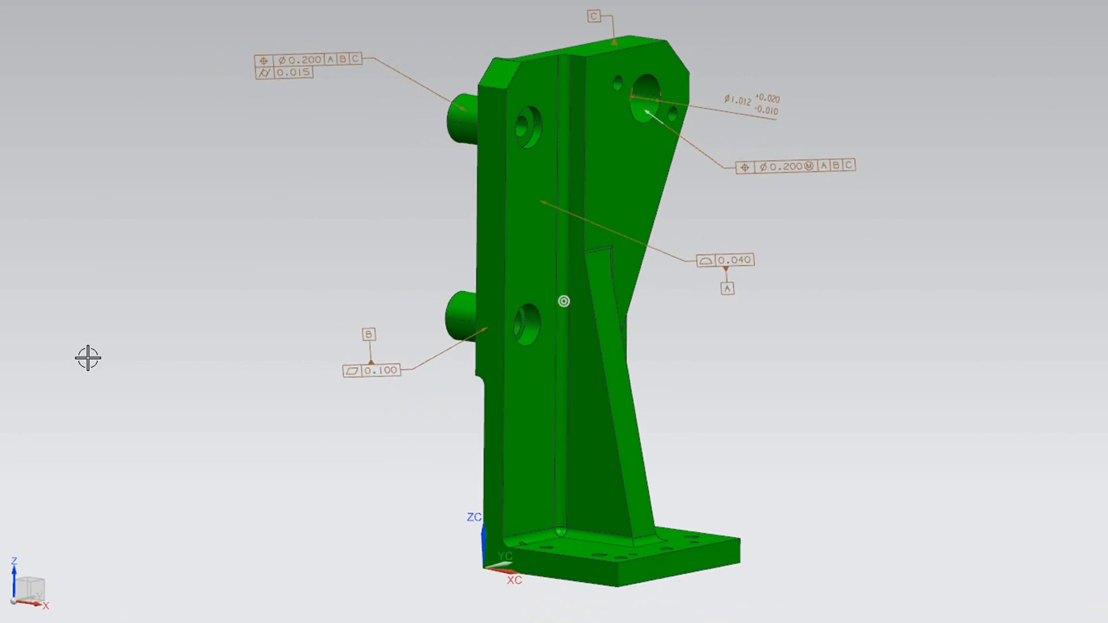
- Export the GreenModel.prt bracket part as a JT file, keeping the offered export settings
left_click(33, 29)
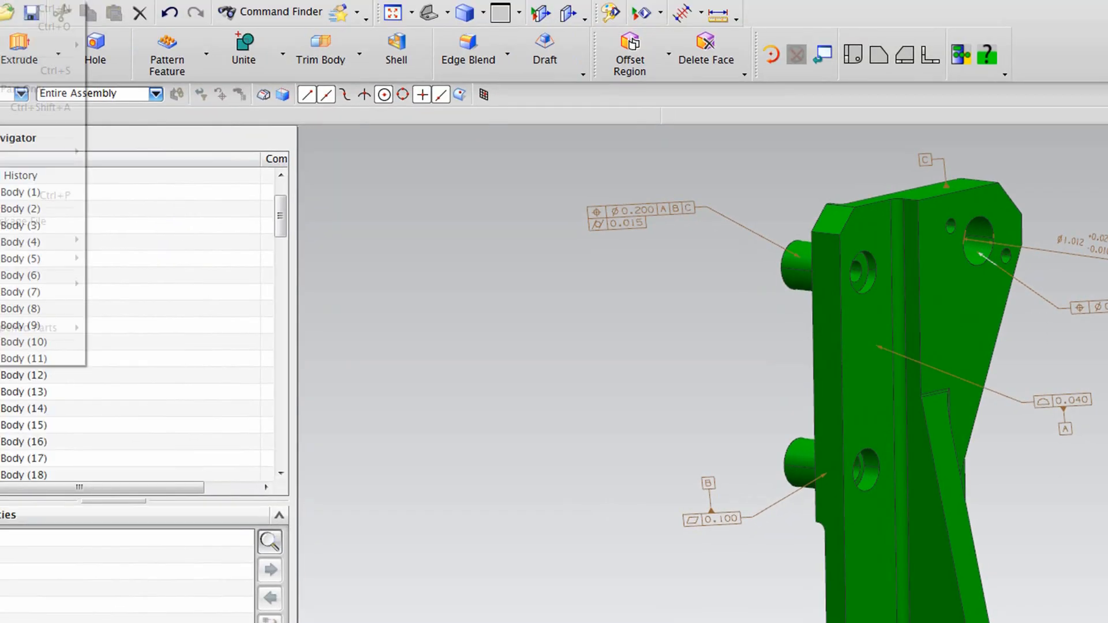
mouse_move(99, 298)
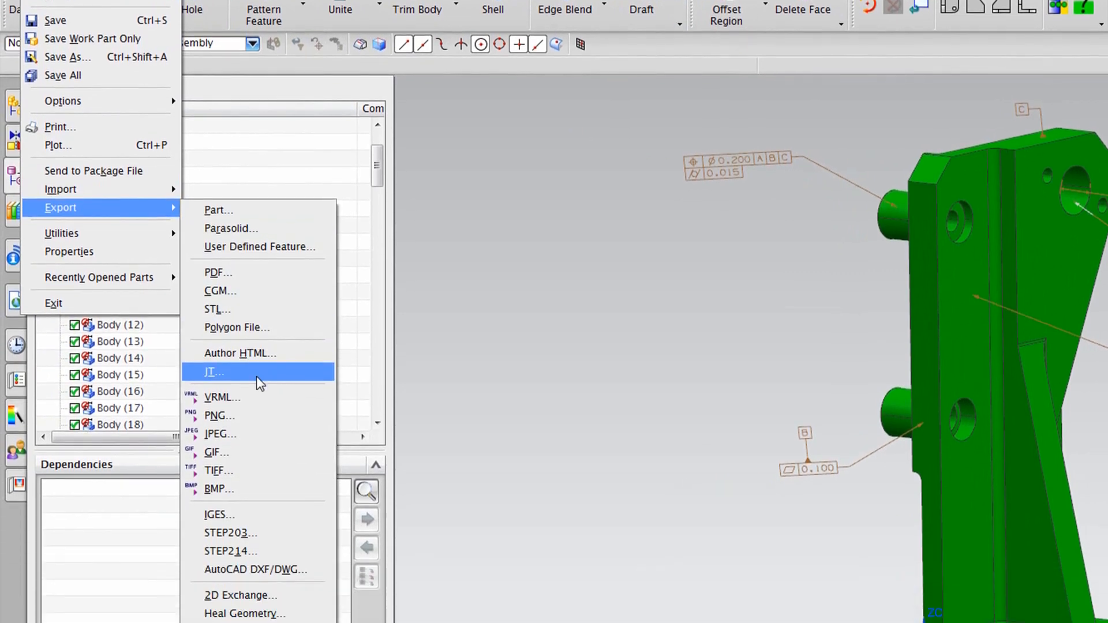
left_click(258, 451)
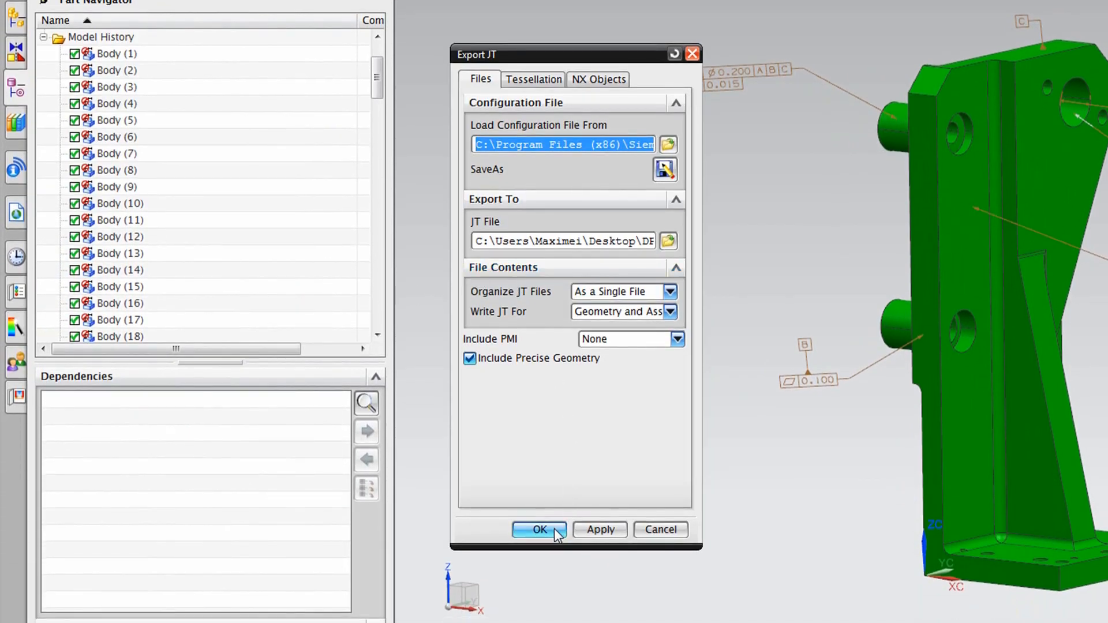
left_click(554, 529)
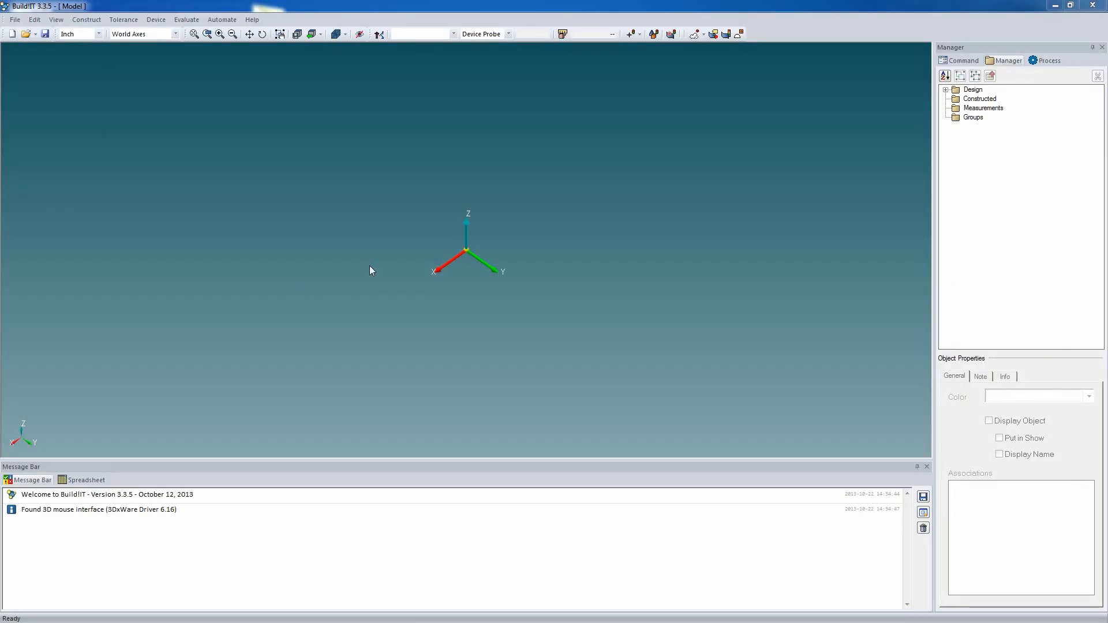
- Switch to BuildIT and import the NX model GreenModel.prt together with its GD&T
left_click(20, 21)
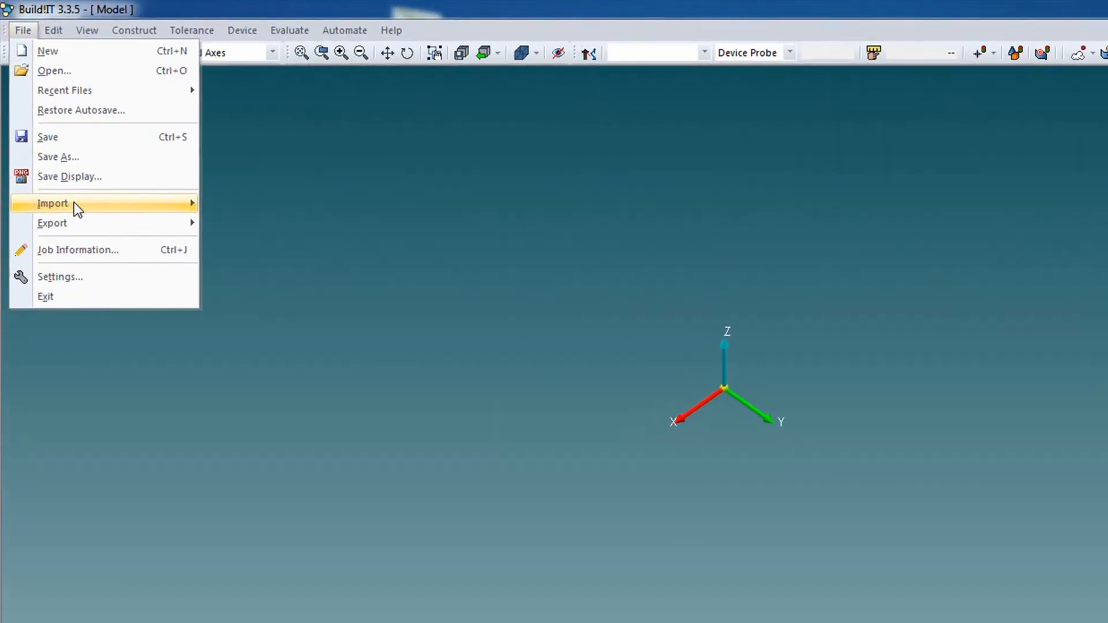
mouse_move(47, 130)
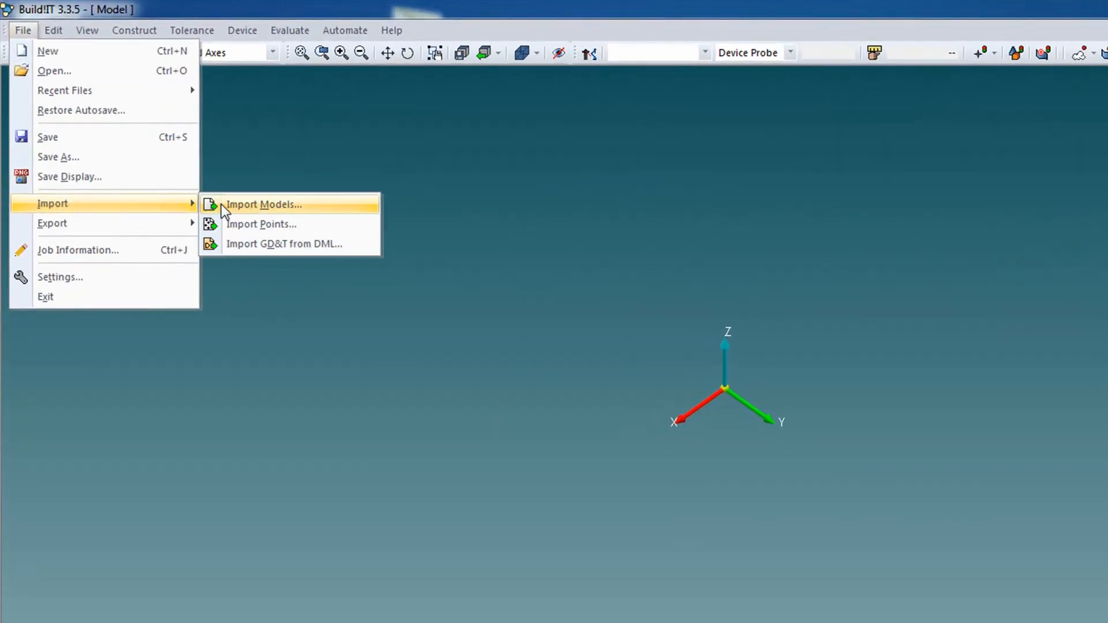
left_click(340, 217)
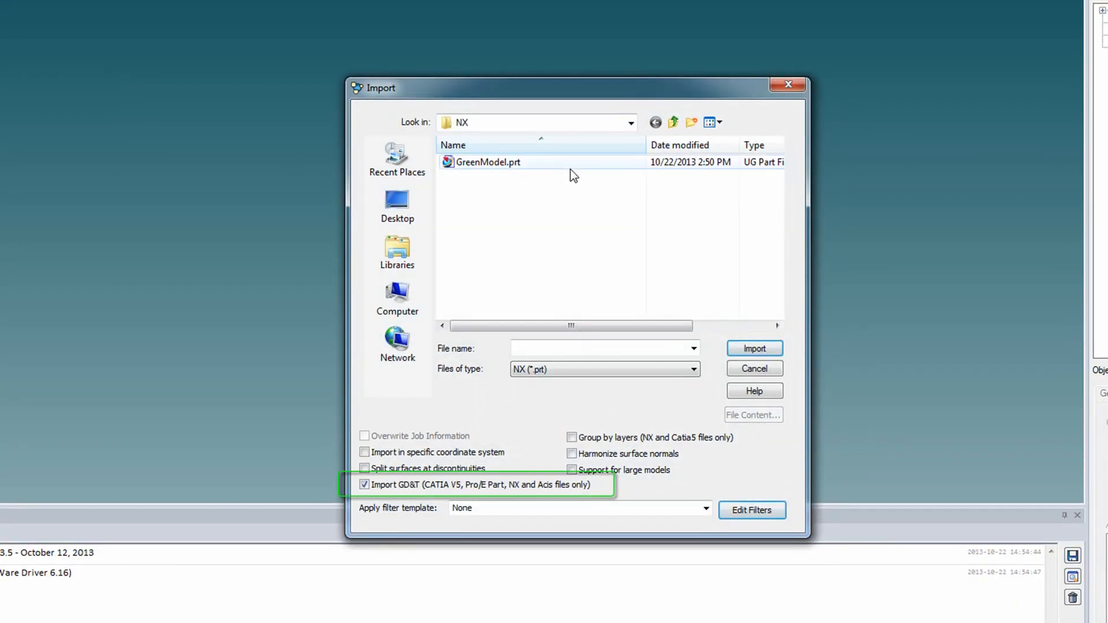
left_click(572, 163)
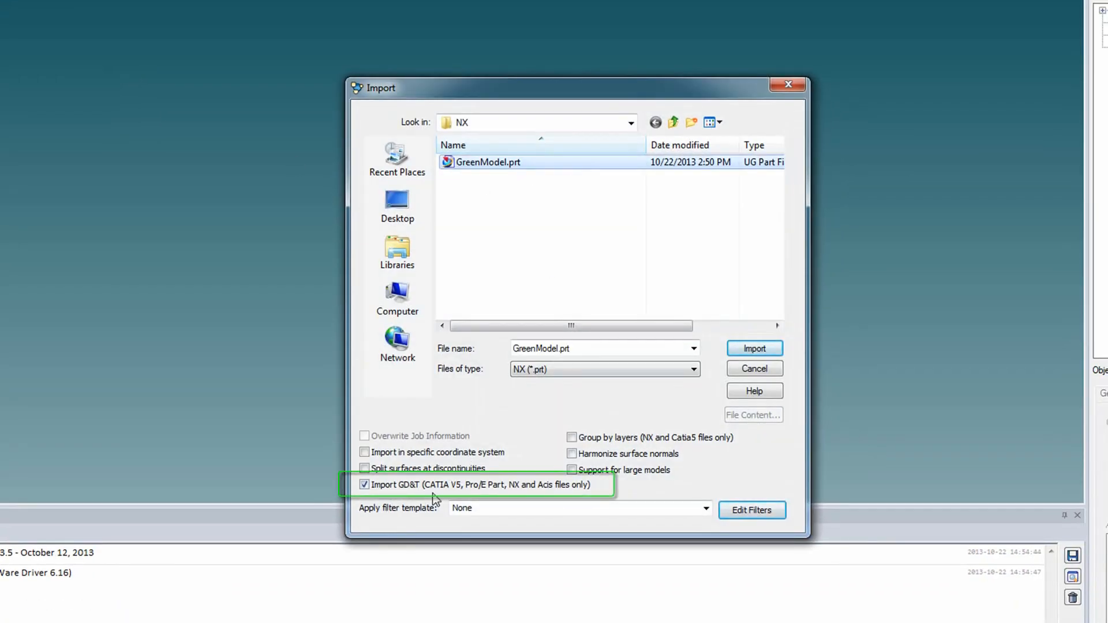
left_click(754, 349)
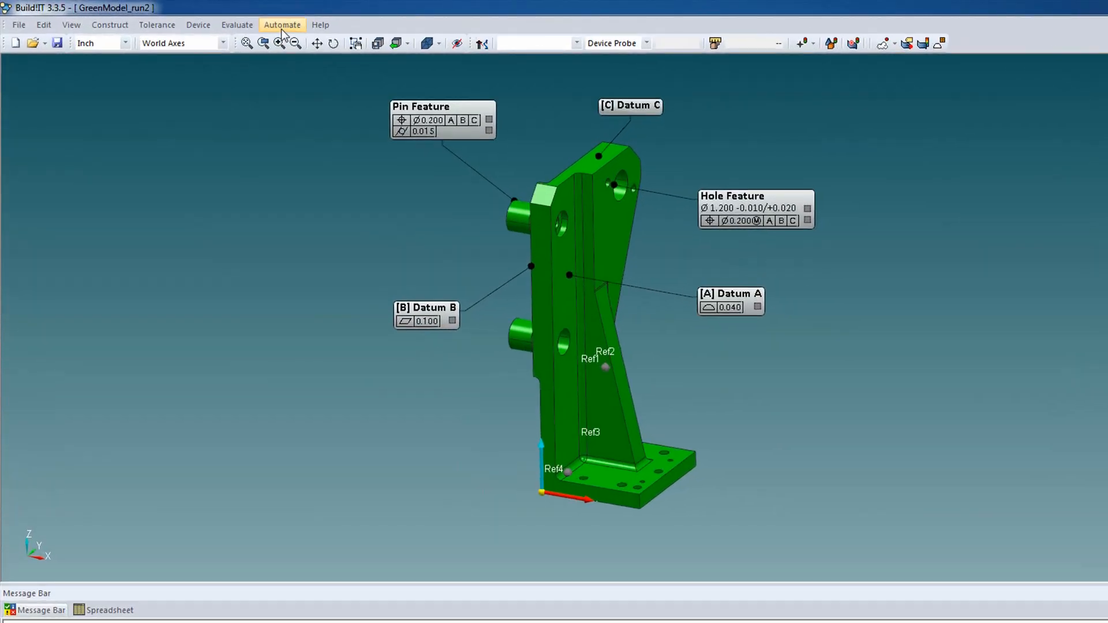
- Start recording an automation process, saving it as Process.process and overwriting the existing file
left_click(226, 19)
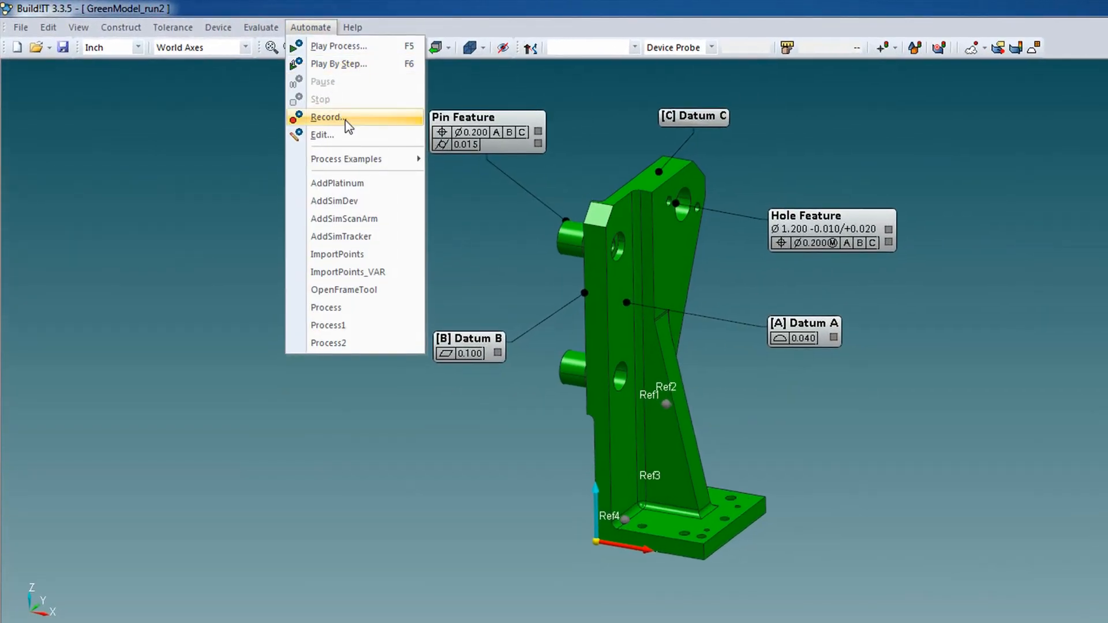
left_click(247, 87)
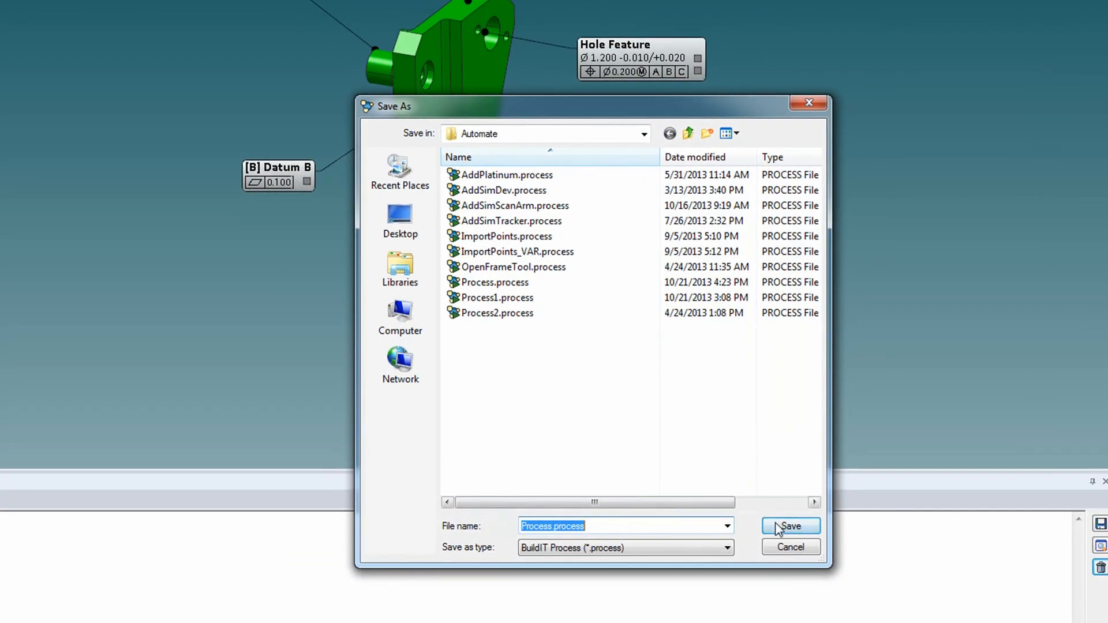
left_click(790, 526)
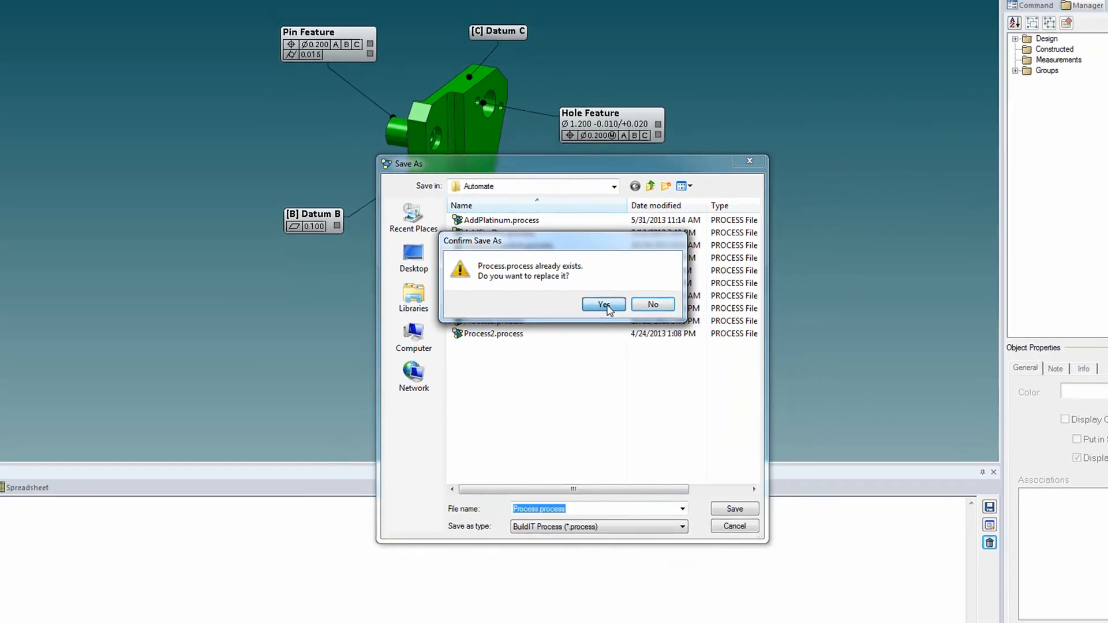
left_click(631, 277)
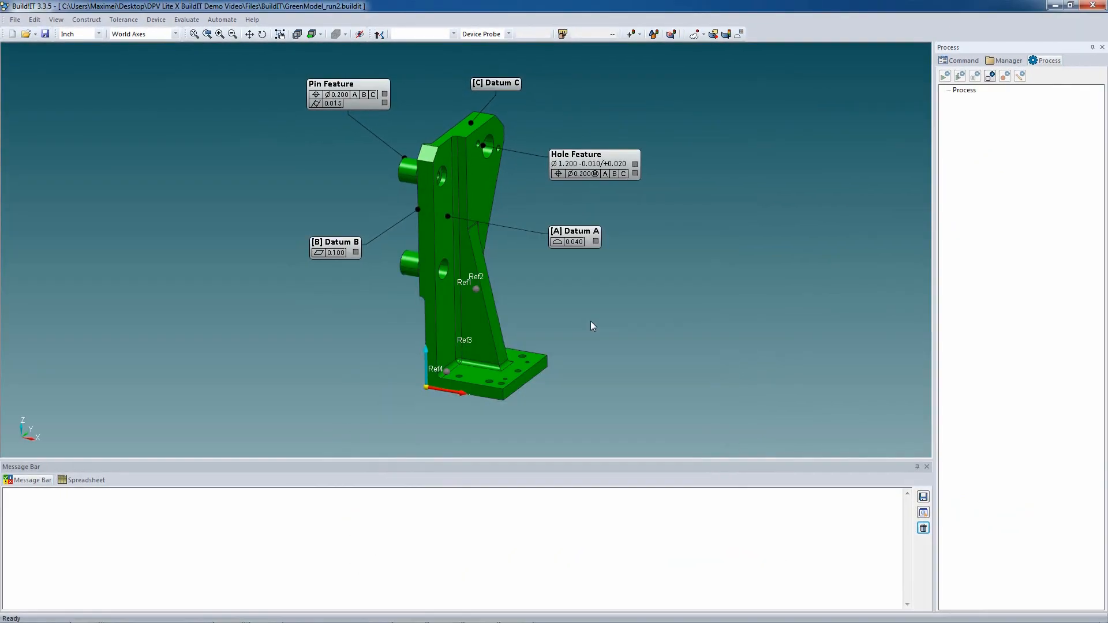
- Add and open a FARO Arm measuring device named Device1, connect it, and minimize its device window
left_click(379, 34)
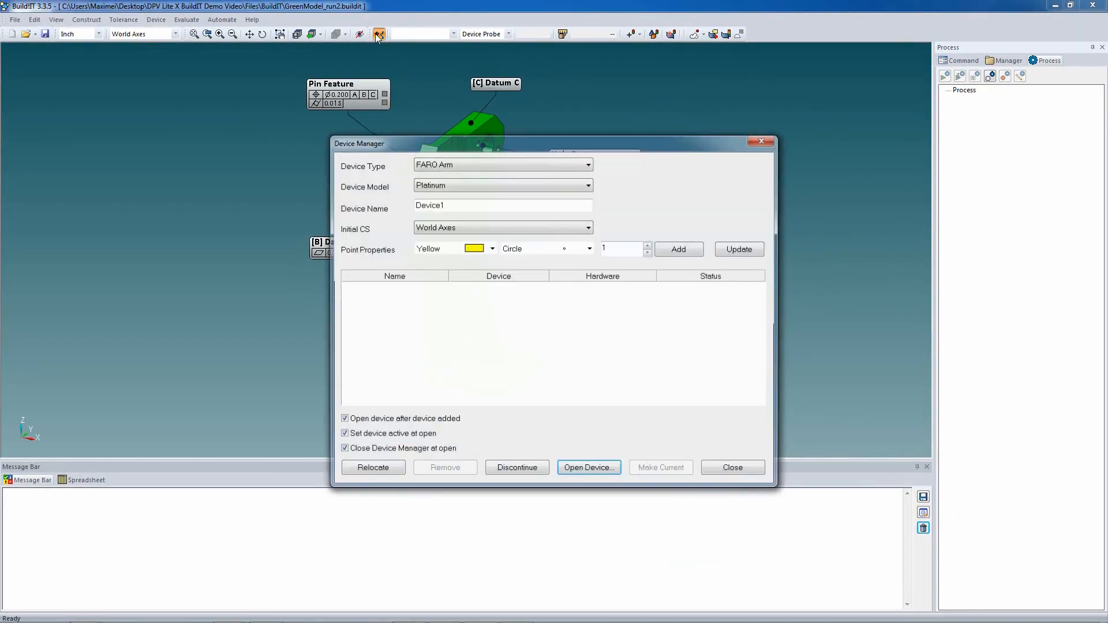
left_click(543, 185)
left_click(520, 197)
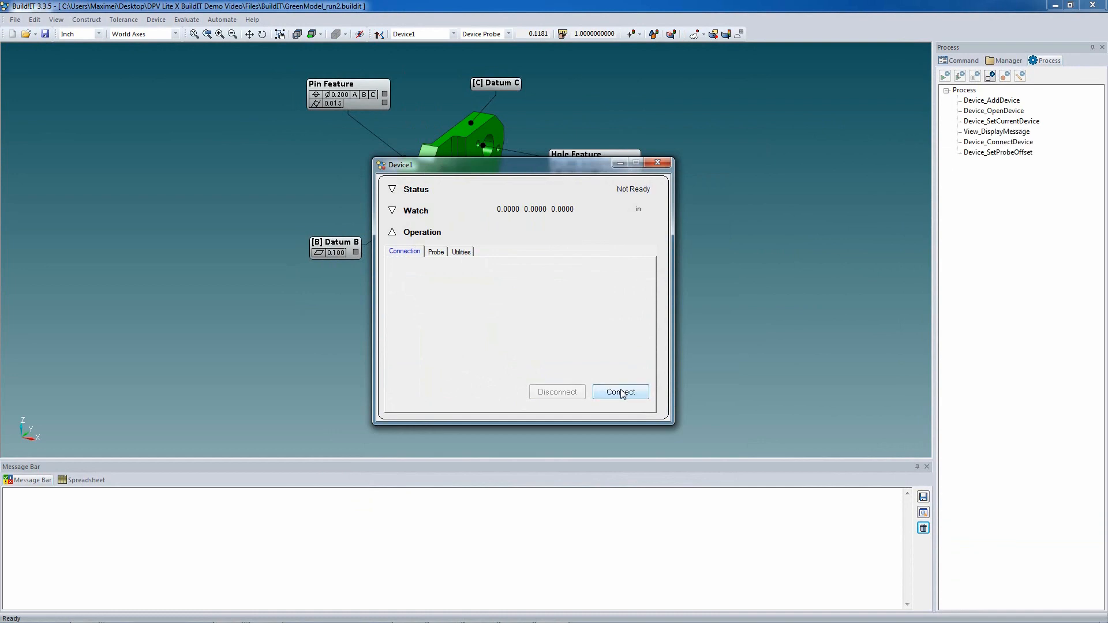
left_click(624, 166)
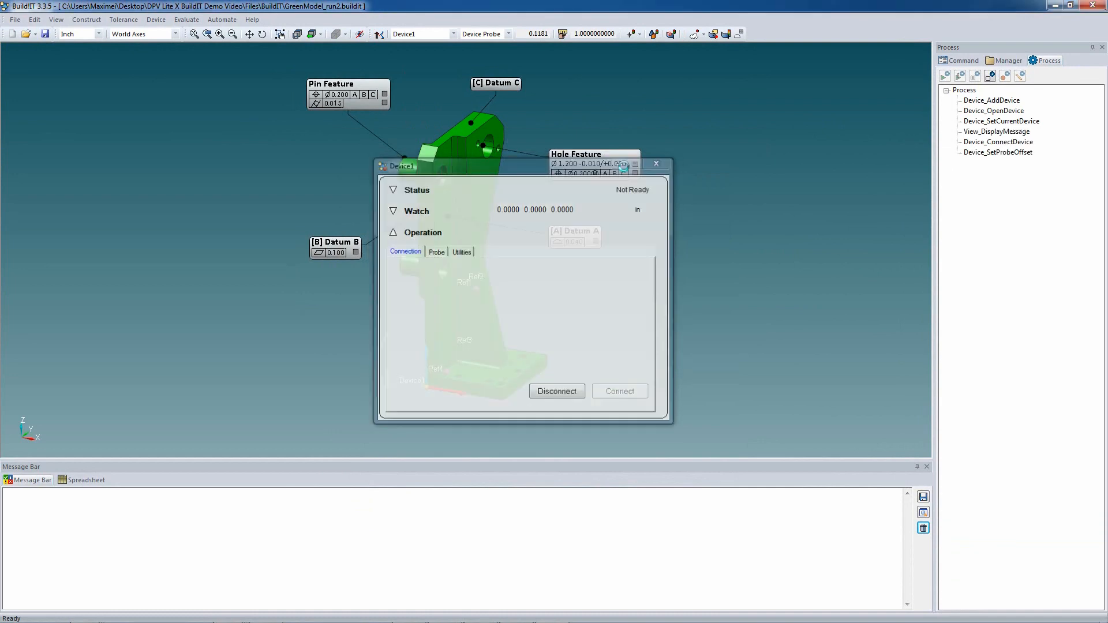
- Inspect the reference points Ref1 to Ref4 with auto alignment on, and keep the resulting device alignment
left_click(629, 37)
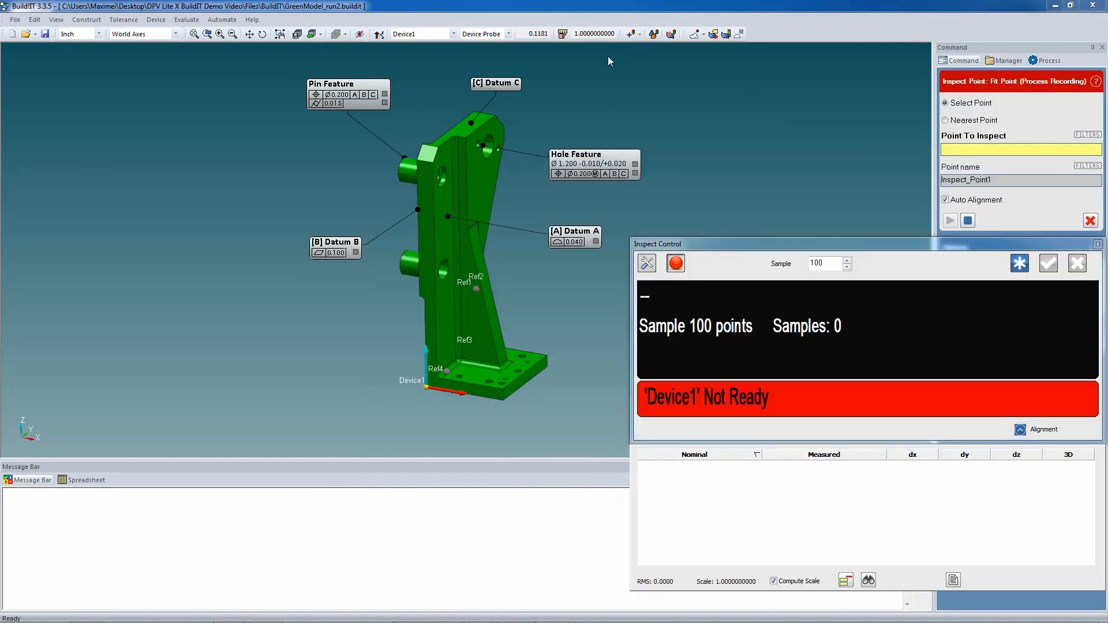
left_click(476, 289)
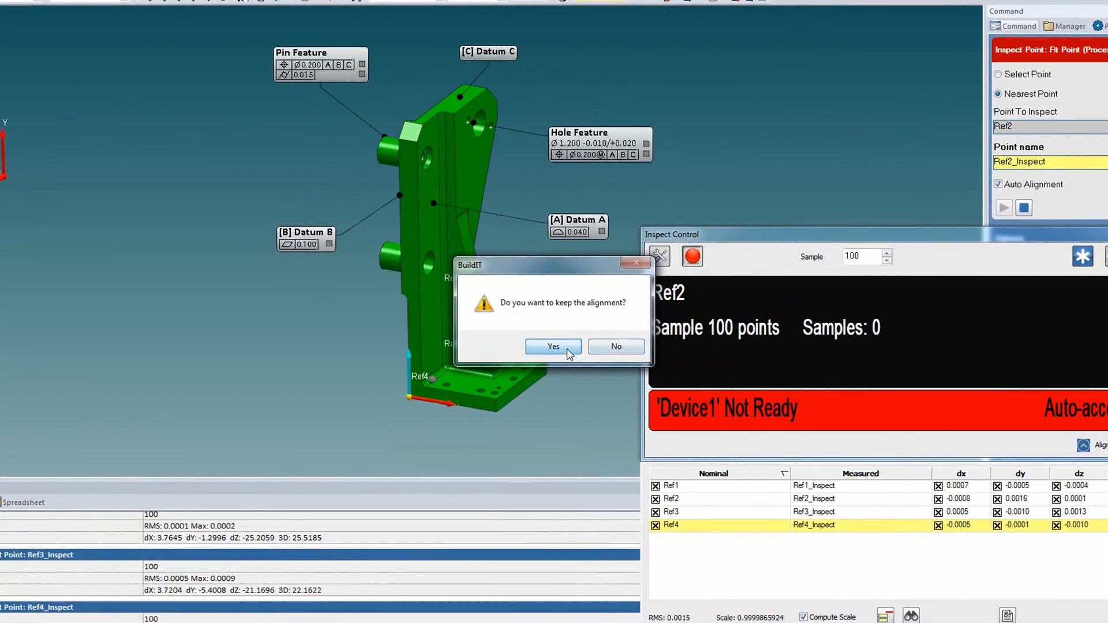
left_click(569, 348)
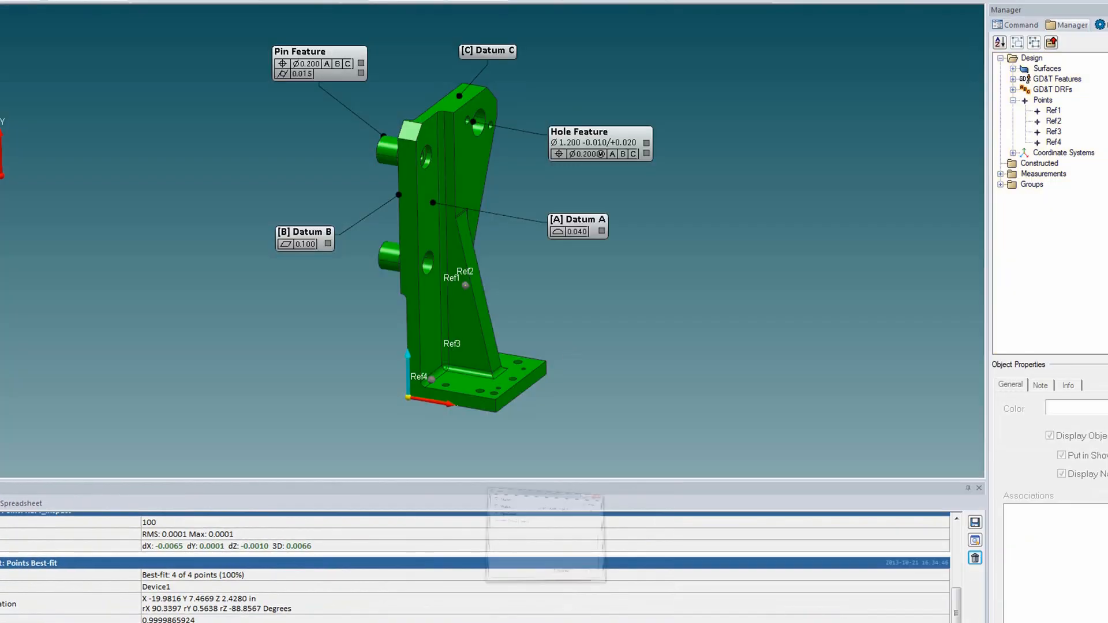
- Switch the device to the laser probe and scan the bracket's datum, pin and hole surfaces as a point cloud
left_click(420, 243)
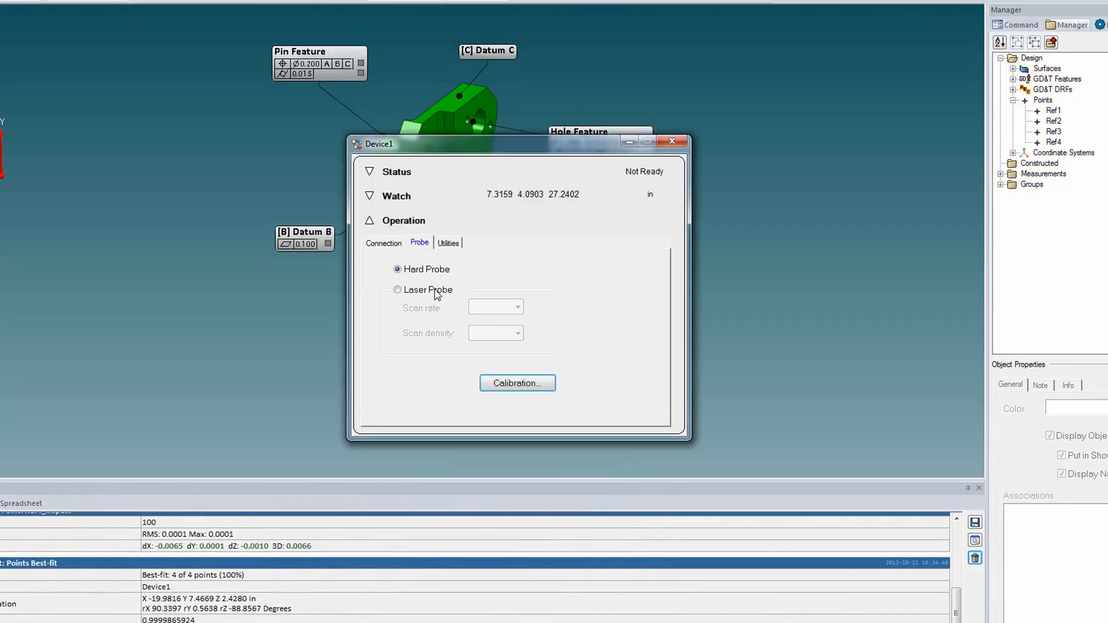
left_click(636, 144)
left_click(696, 36)
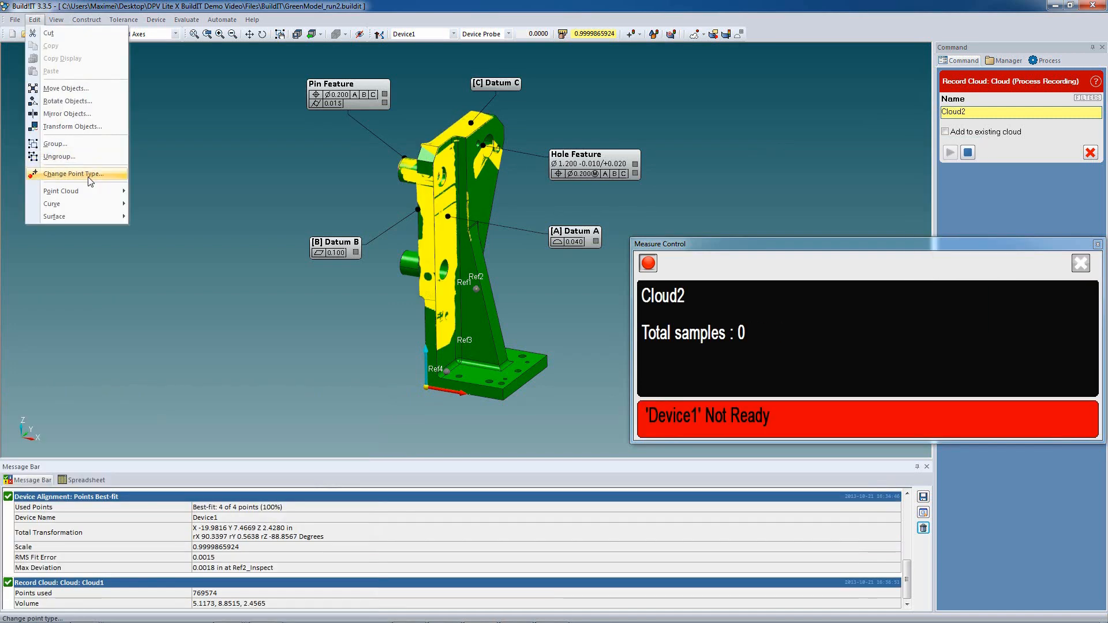
- Reduce the scanned point cloud by distance sampling, keeping 1 point in 0.0500 in
mouse_move(98, 186)
left_click(160, 232)
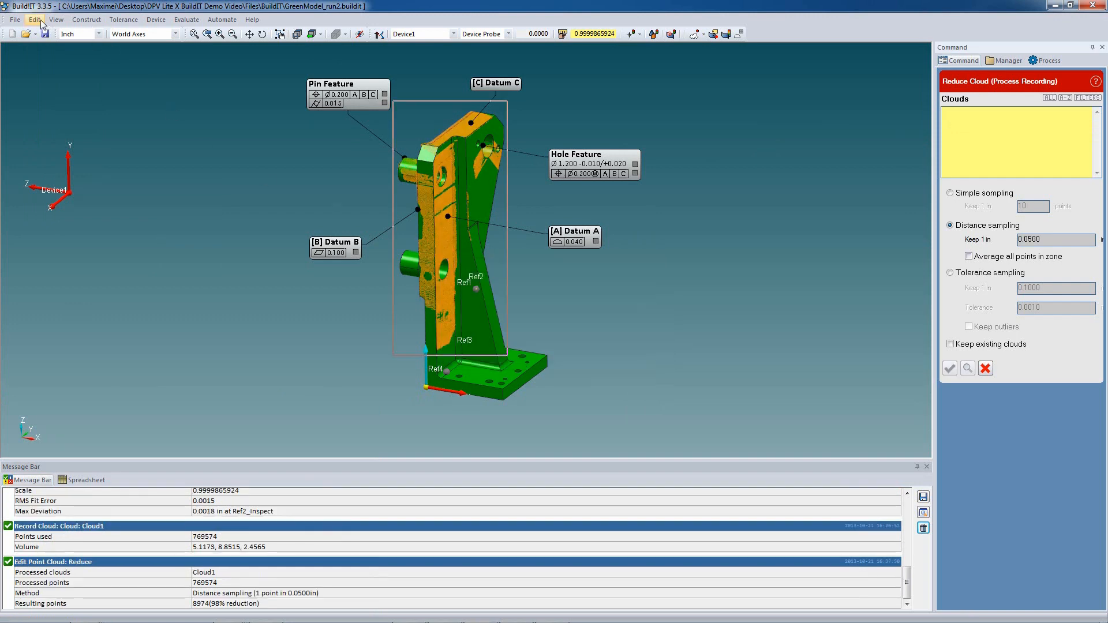
- Auto-split and associate the reduced cloud with the model surfaces, removing points outside surface boundaries, and delete the rejected points
left_click(40, 20)
mouse_move(68, 190)
left_click(174, 248)
left_click(446, 231)
left_click(1003, 226)
left_click(445, 204)
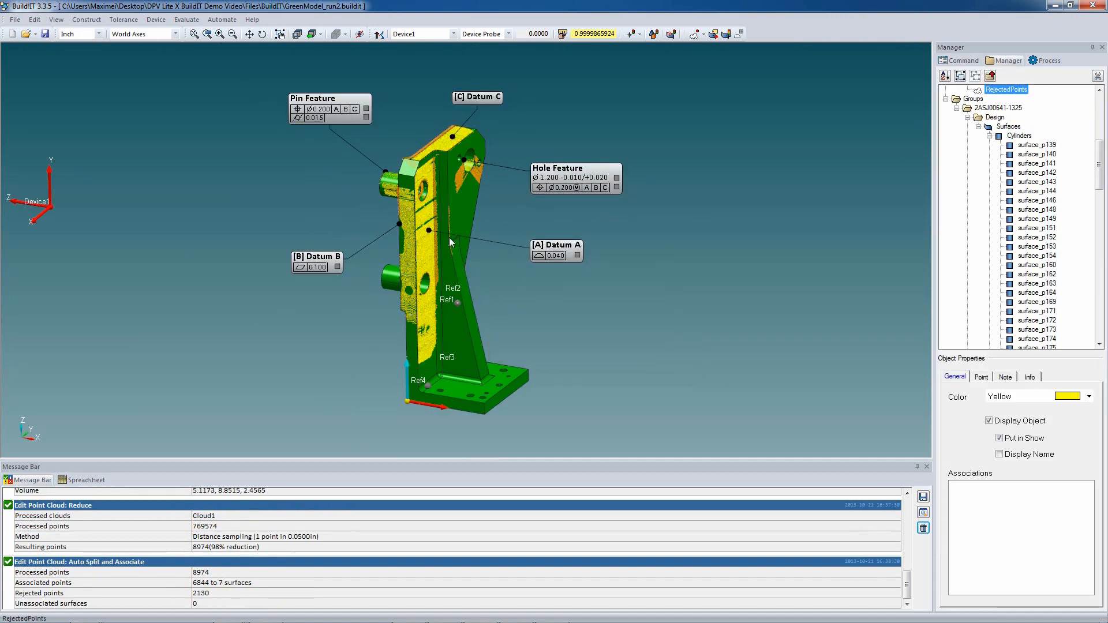
key("Delete")
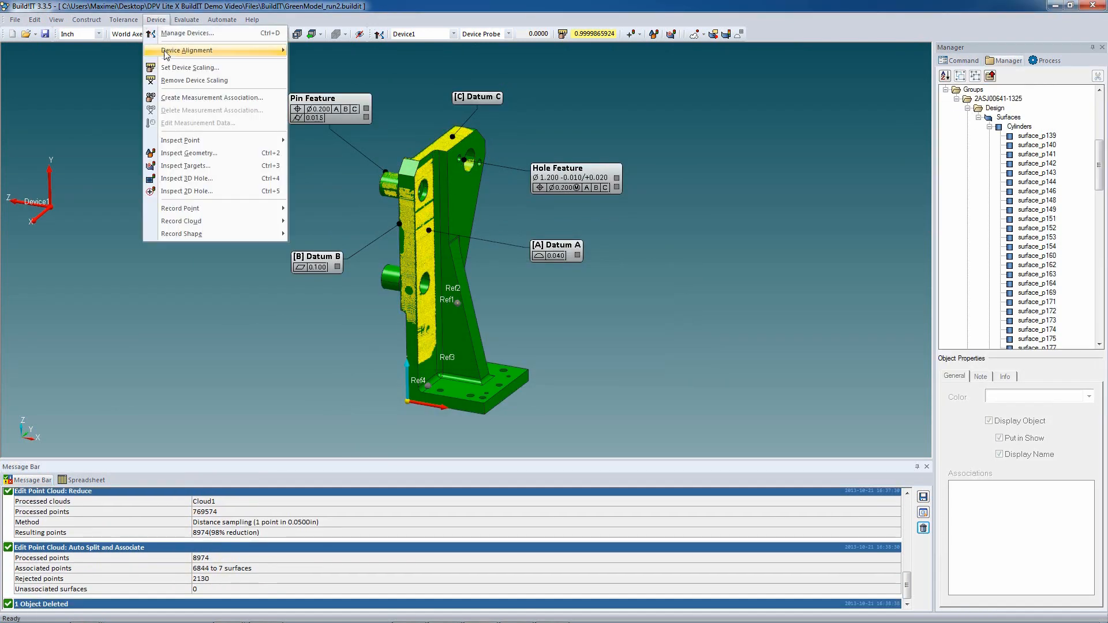
- Run a datum-based device alignment with the Datum A surface as primary, Datum B as secondary and Datum C as tertiary
mouse_move(166, 53)
left_click(333, 95)
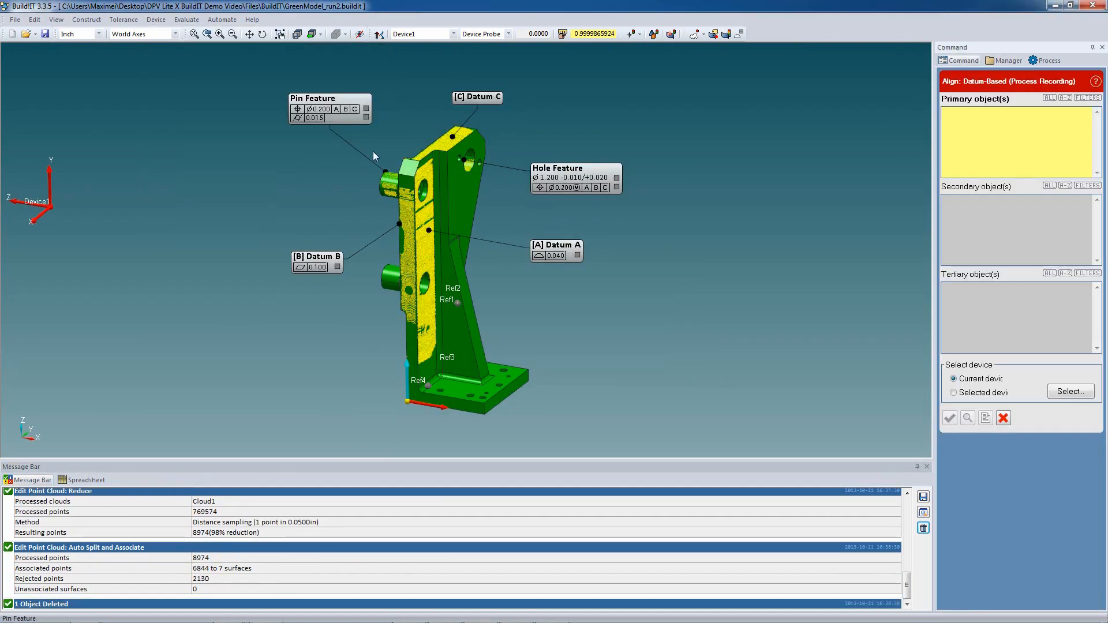
left_click(427, 227)
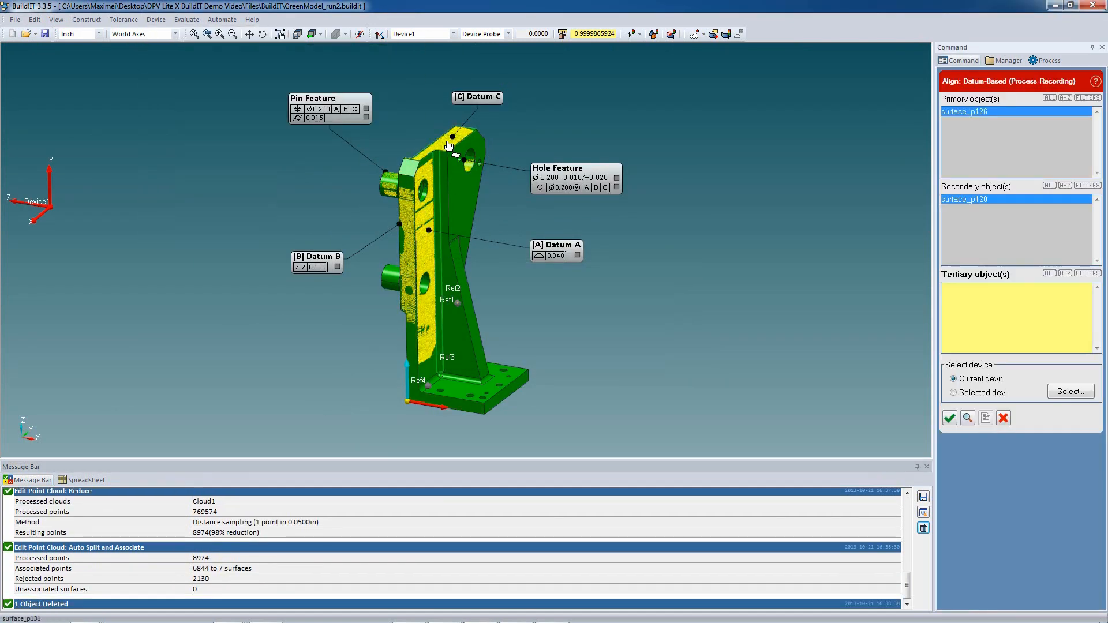
left_click(448, 144)
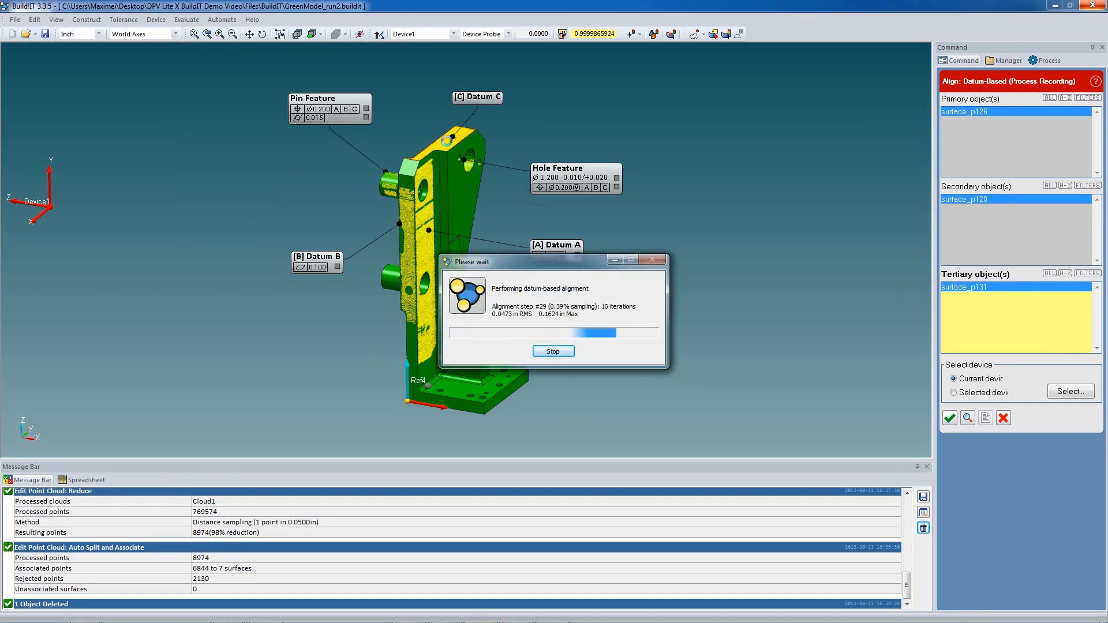
- Save the device alignment as Alignment1, associated with the datum reference frame ABC - DRF [ABC]
left_click(156, 20)
mouse_move(166, 53)
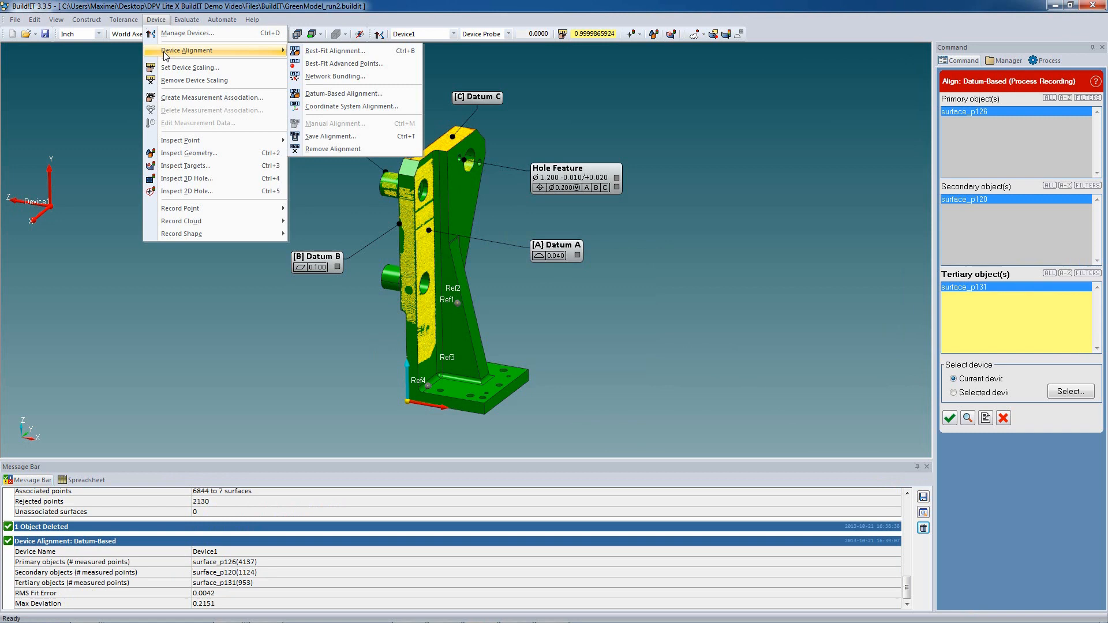
left_click(363, 136)
left_click(975, 249)
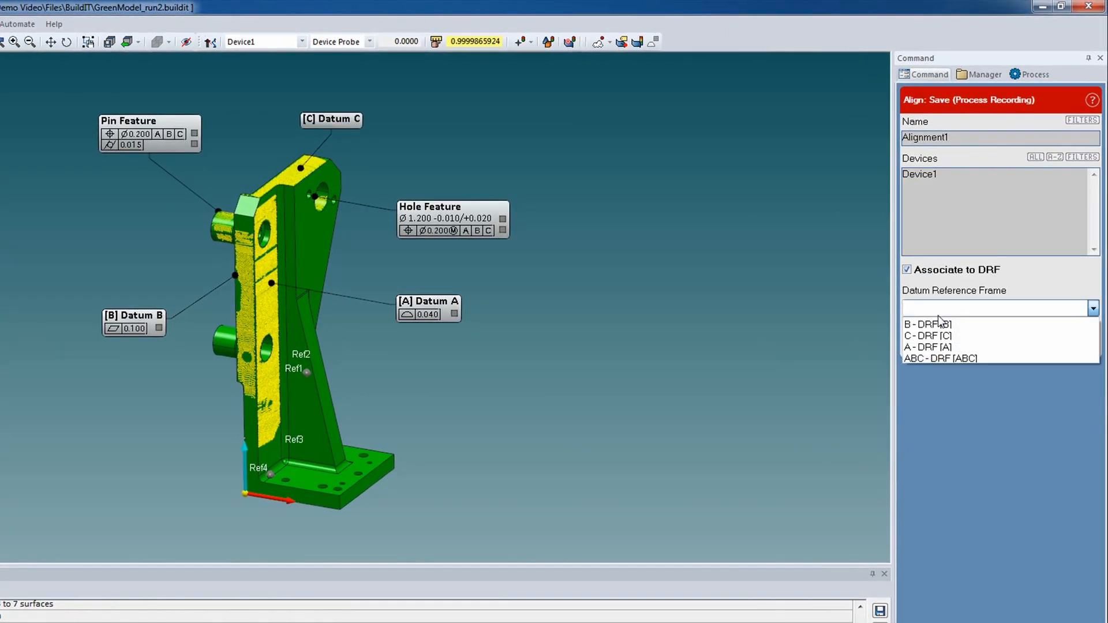
left_click(936, 359)
- Run a GD&T analysis of all tolerances on the datum, hole and pin features using points from the active device
left_click(0, 24)
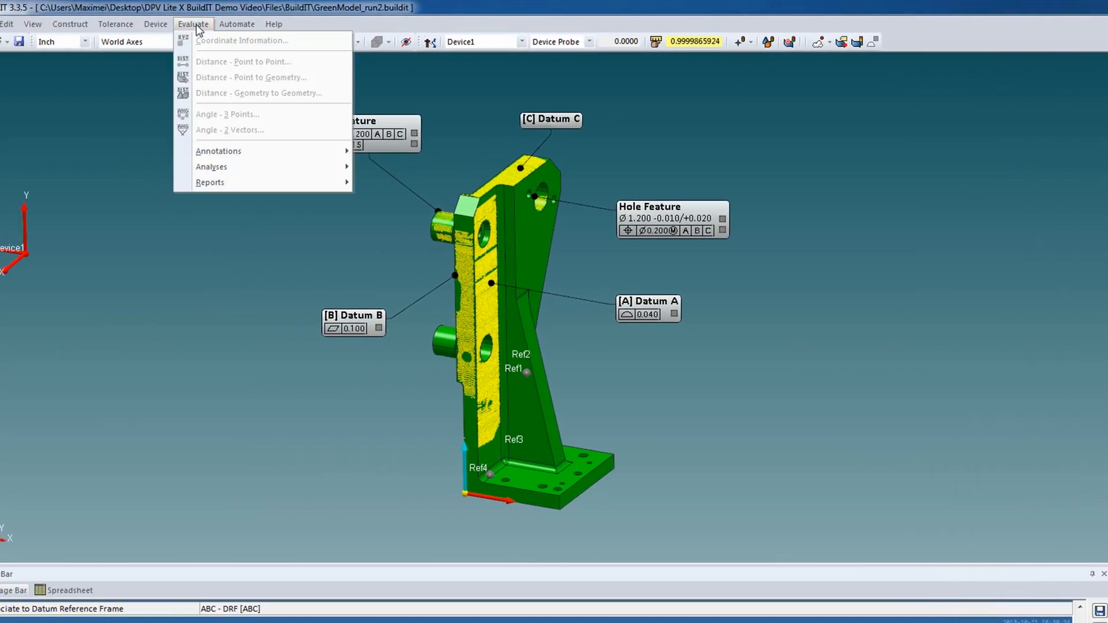
mouse_move(275, 169)
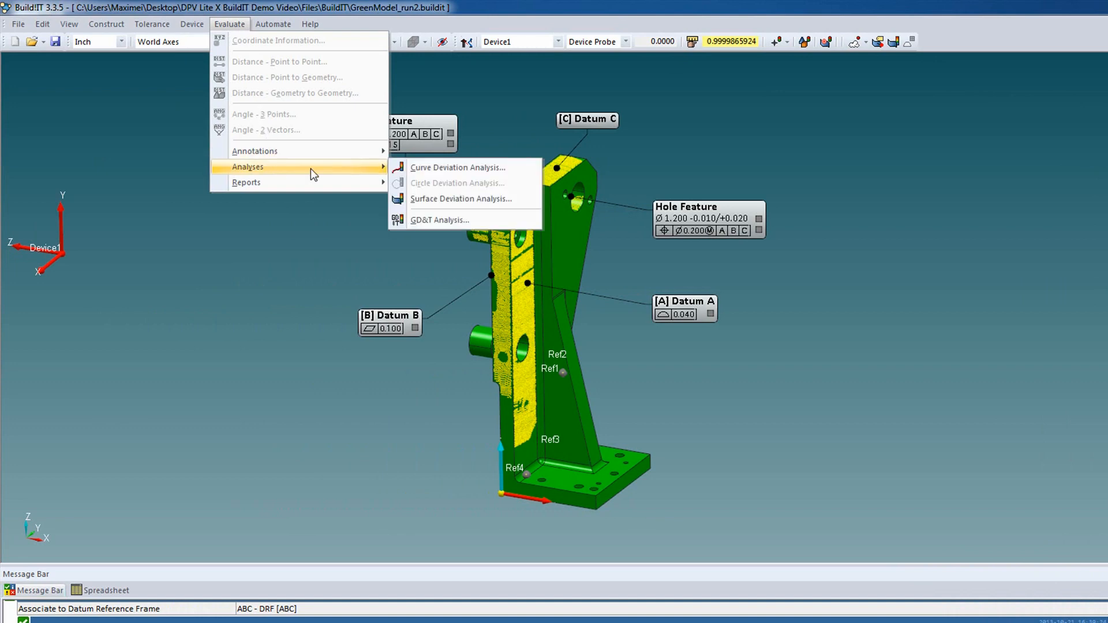
left_click(447, 220)
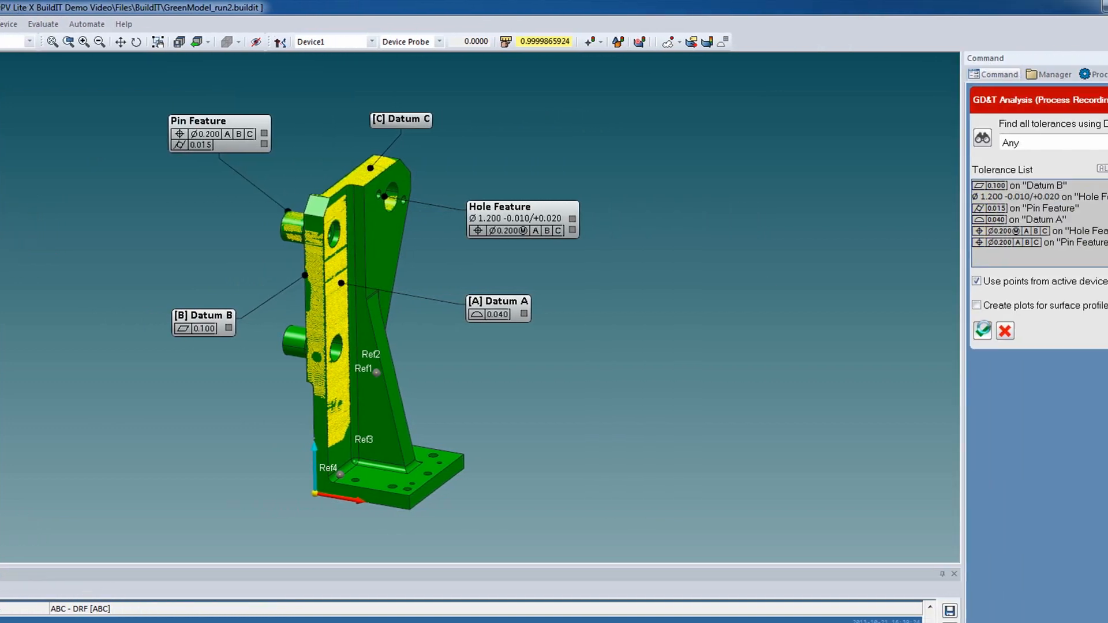
left_click(914, 330)
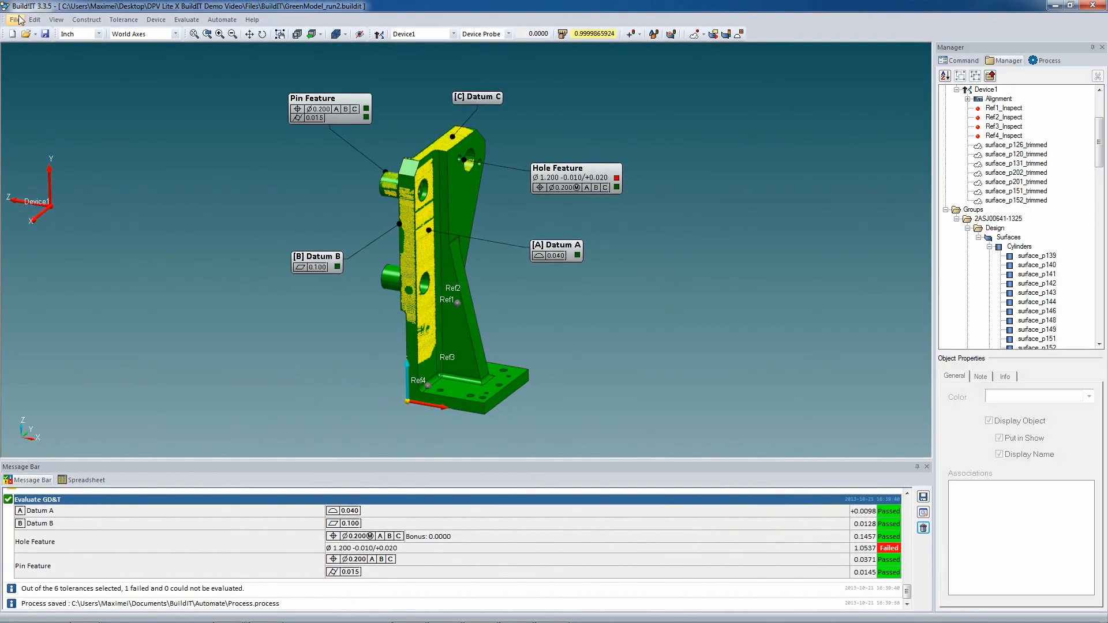
- Export the GD&T results of all listed features to DML as GreenModel_run1.xml, overwriting the existing file
left_click(15, 20)
mouse_move(40, 144)
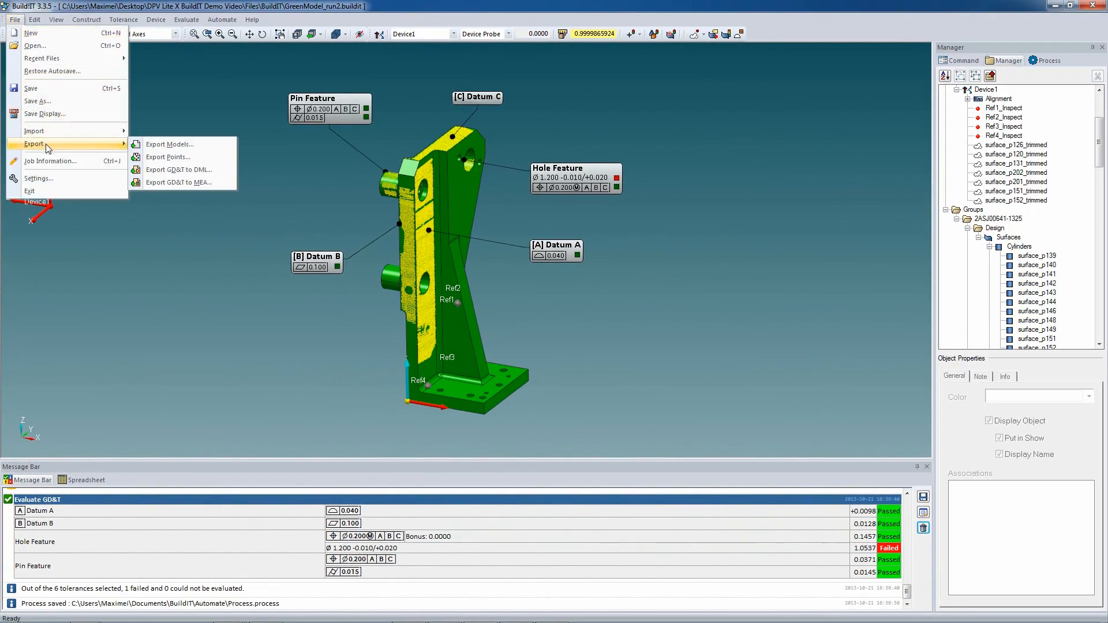
left_click(173, 157)
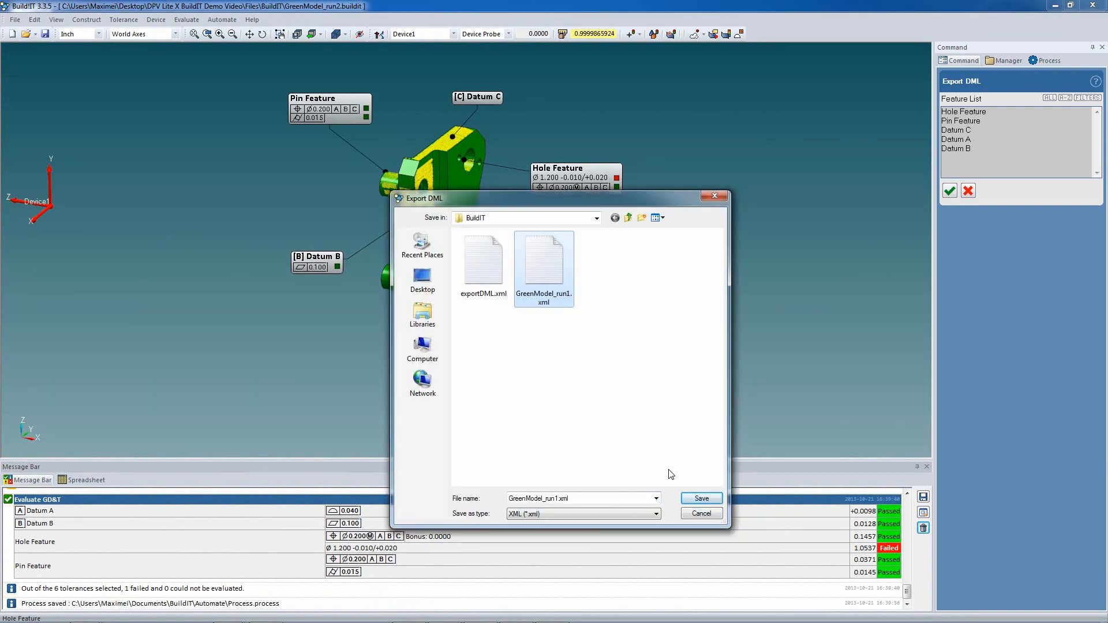
left_click(698, 499)
left_click(594, 324)
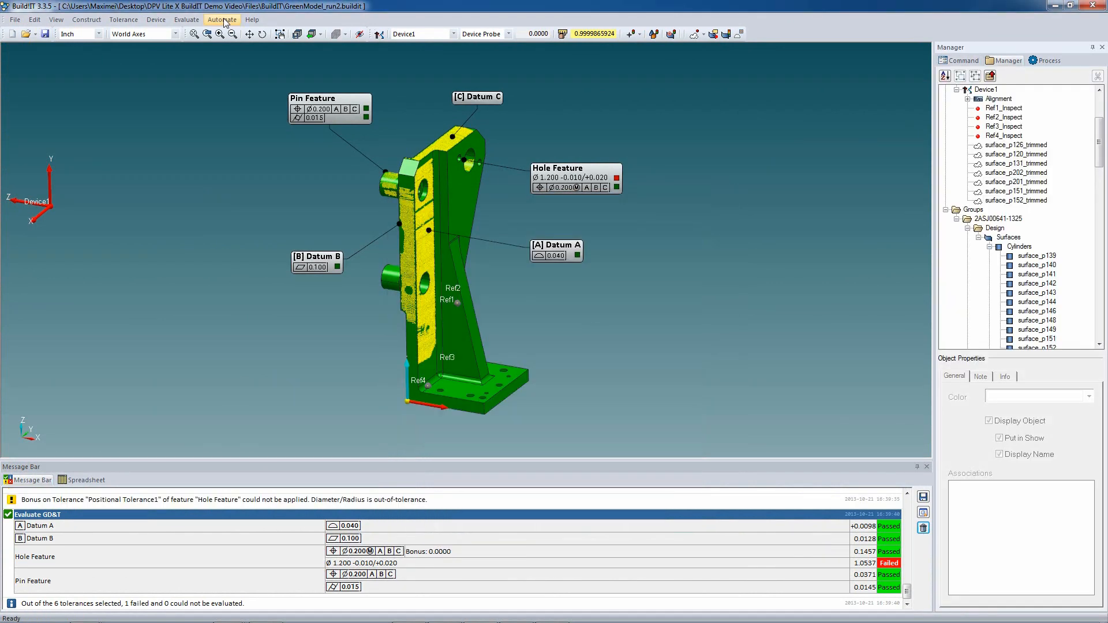
- Stop recording the inspection process
left_click(223, 20)
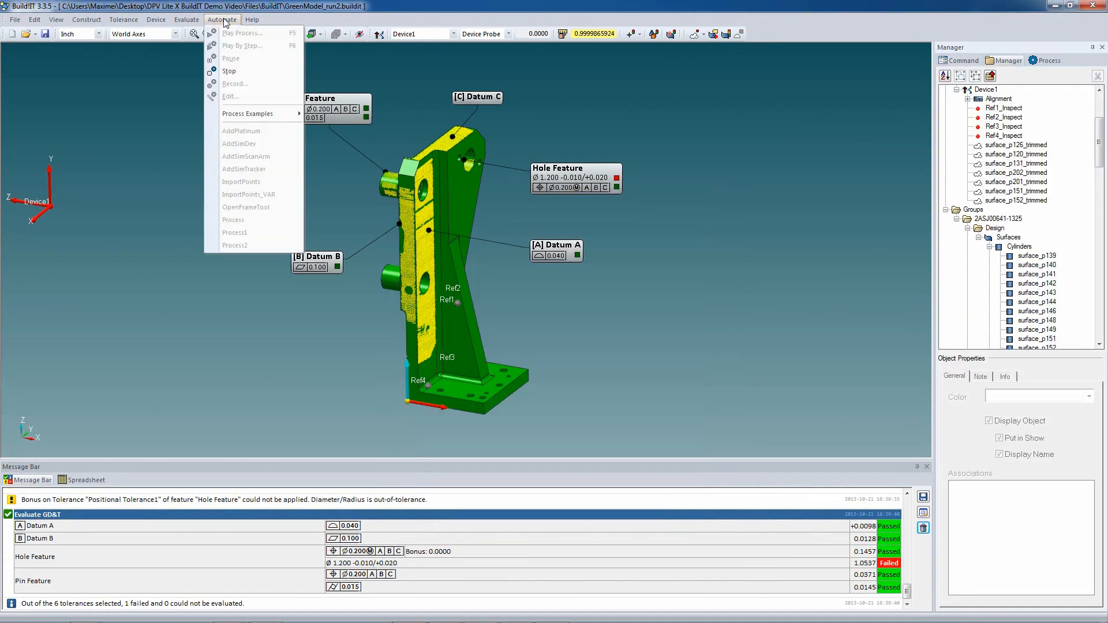
left_click(221, 73)
key("Return")
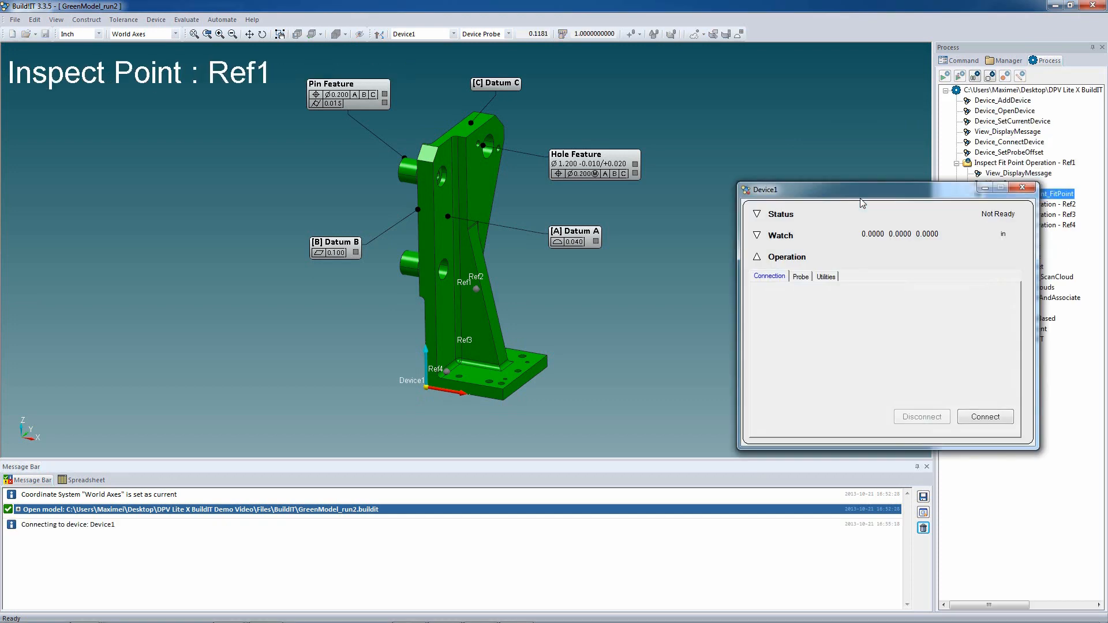
- Run the recorded process on GreenModel_run2, setting the device to Laser Probe when prompted and resuming the process
left_click(992, 188)
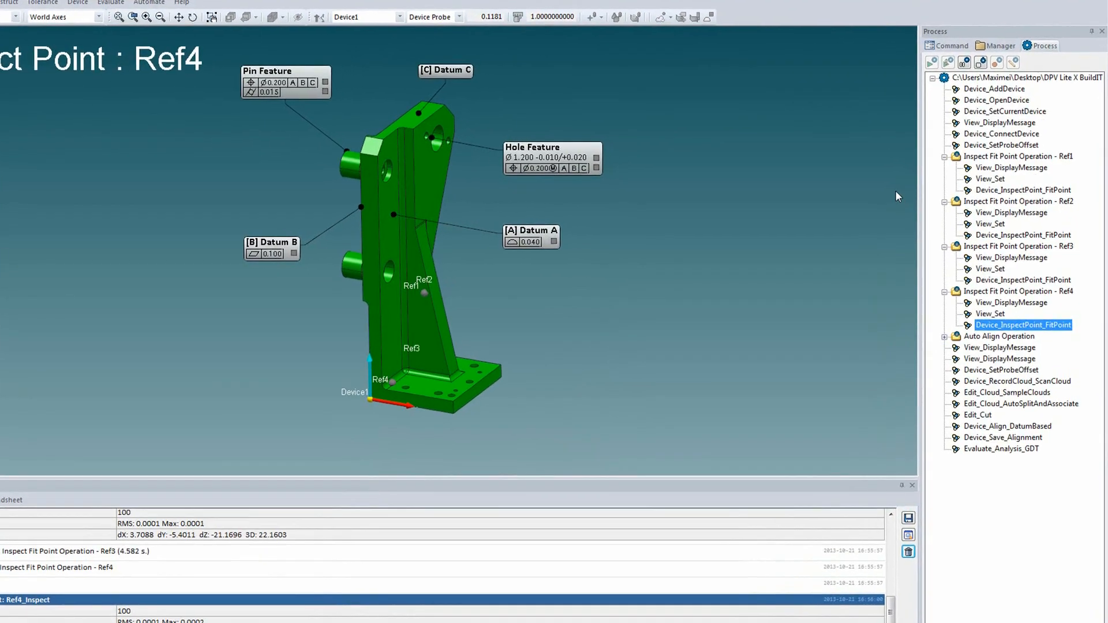
left_click(772, 282)
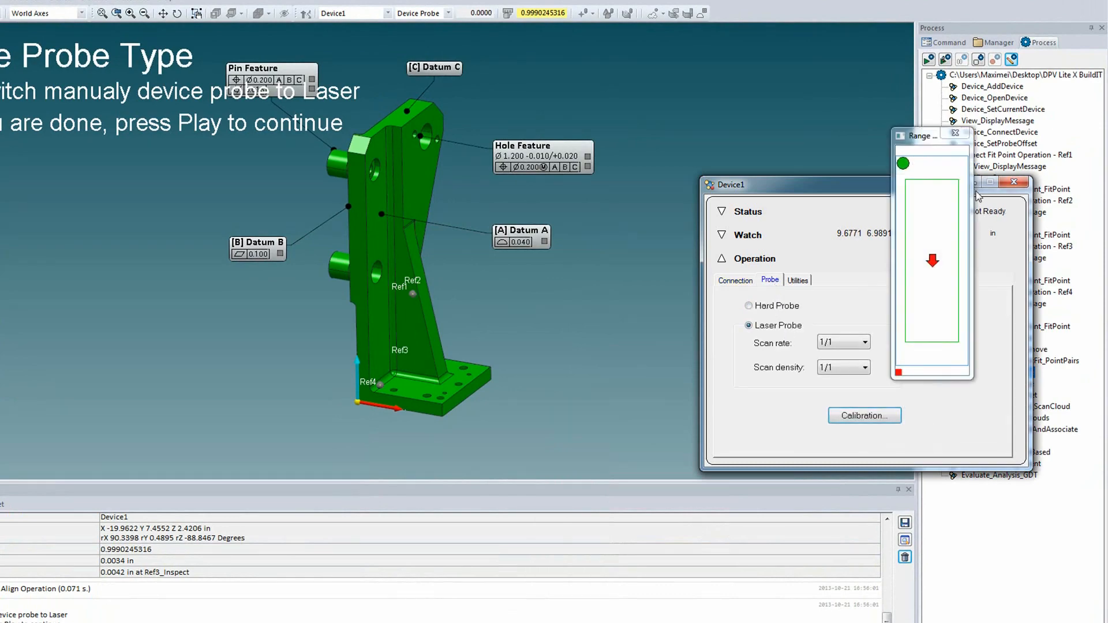
left_click(978, 183)
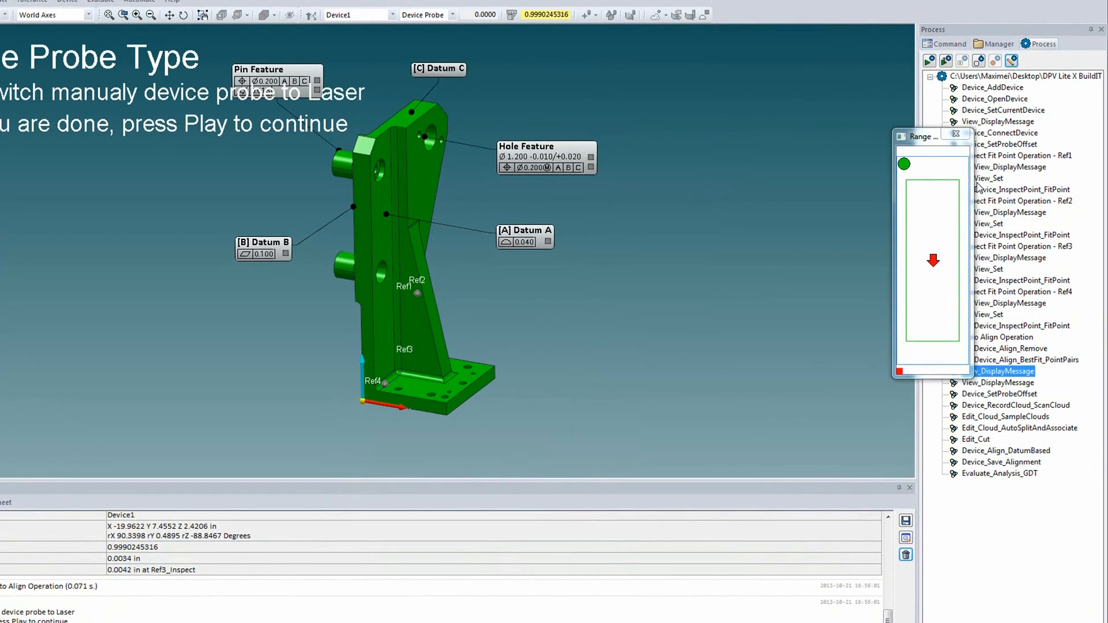
key("F5")
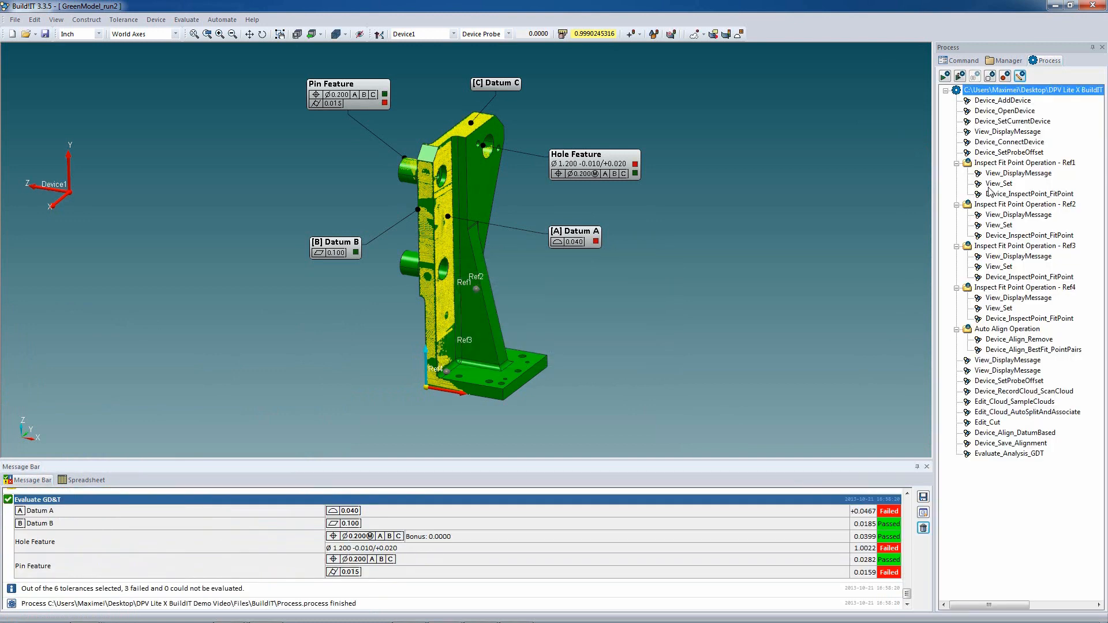
- Start a Surface Deviation Analysis and select the Datum A surface of the bracket
left_click(187, 19)
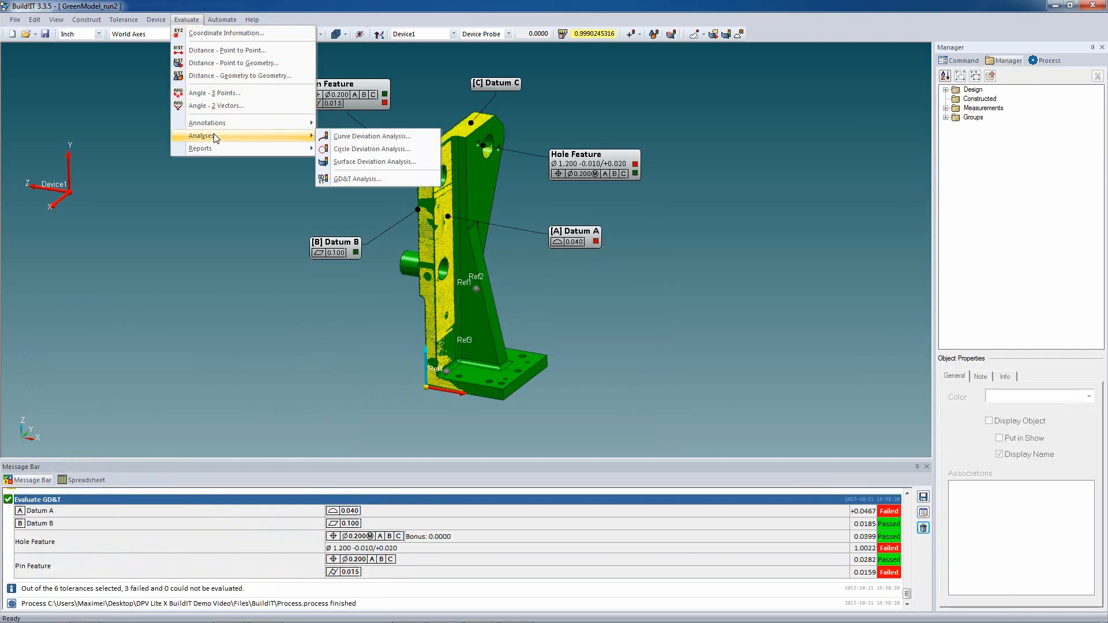
left_click(367, 164)
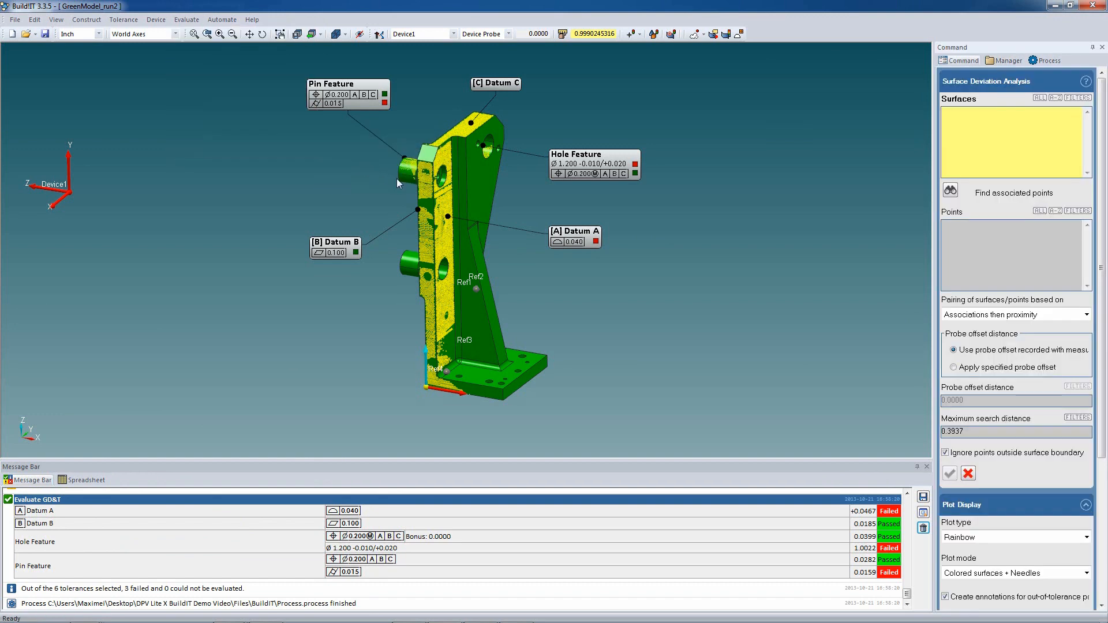
left_click(446, 220)
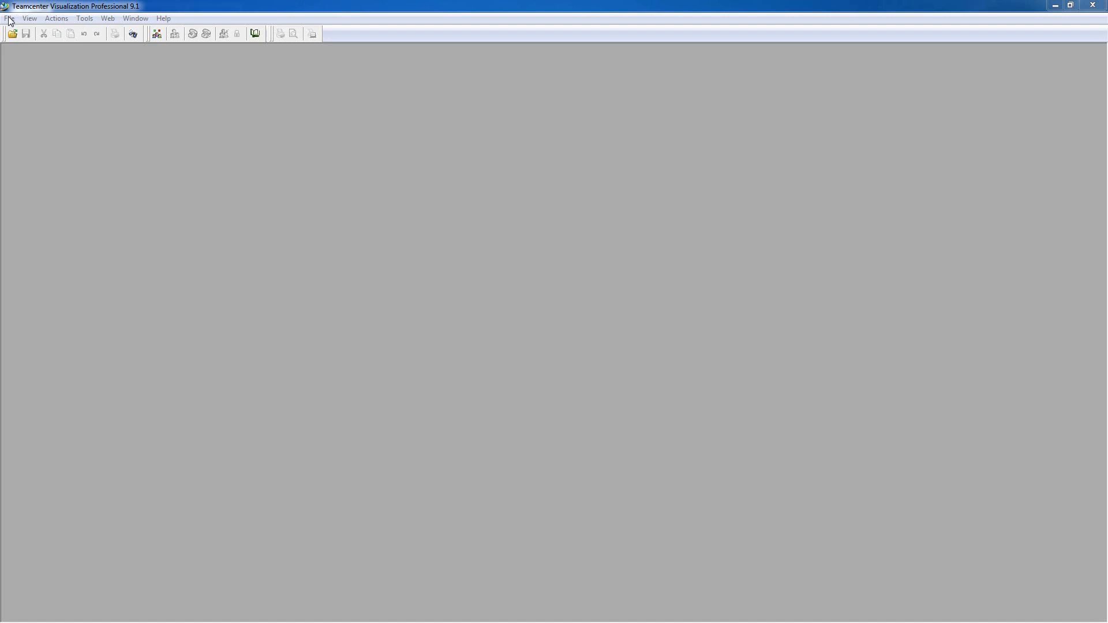
- Switch to Teamcenter Visualization, open the recent GreenModel.jt from the DPV folder and display the bracket model
left_click(10, 18)
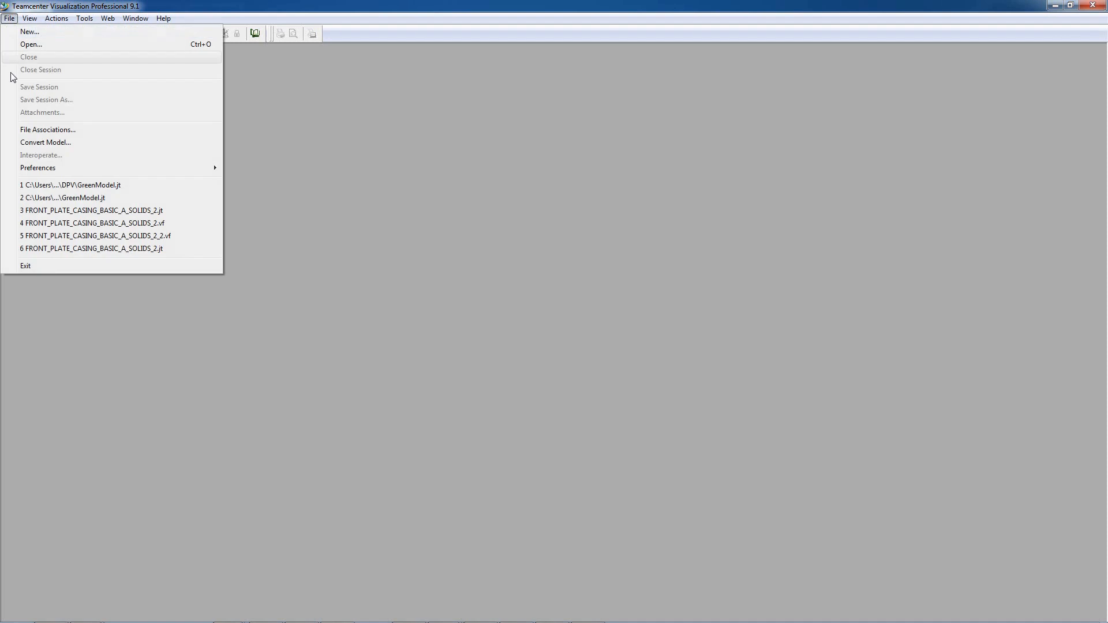
left_click(134, 190)
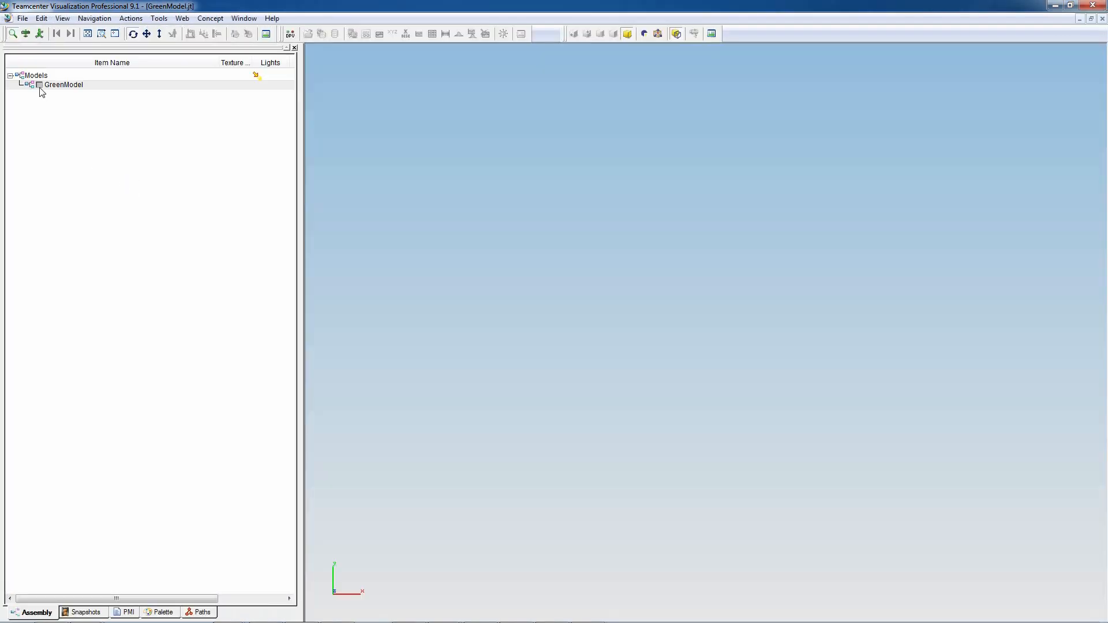
left_click(40, 86)
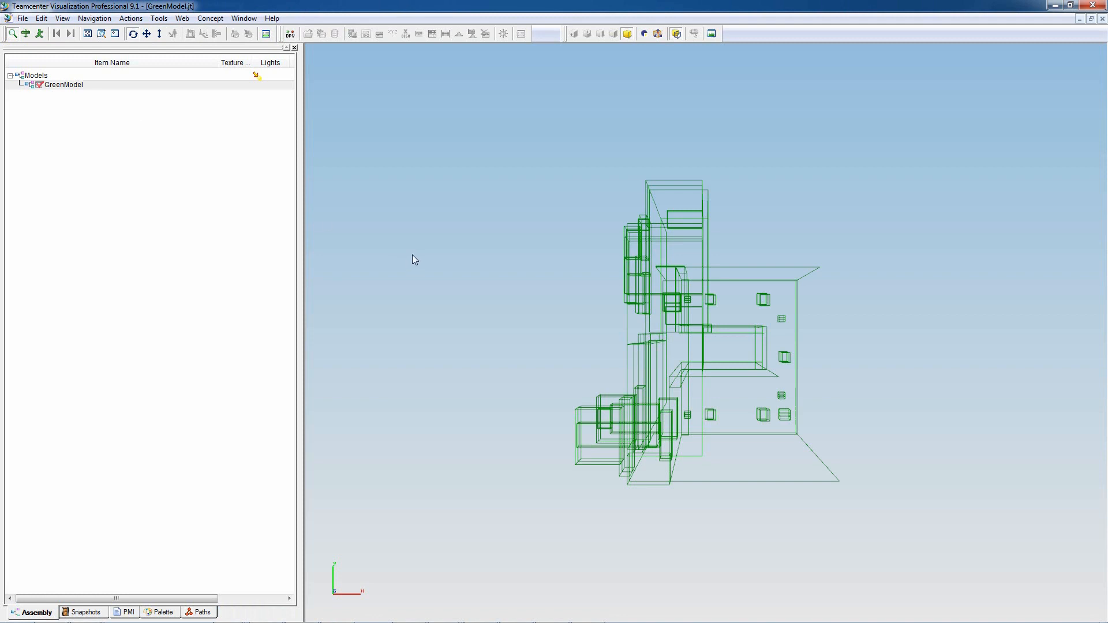
mouse_move(412, 259)
left_mouse_down()
mouse_move(428, 193)
mouse_move(393, 77)
mouse_move(333, 40)
left_mouse_up()
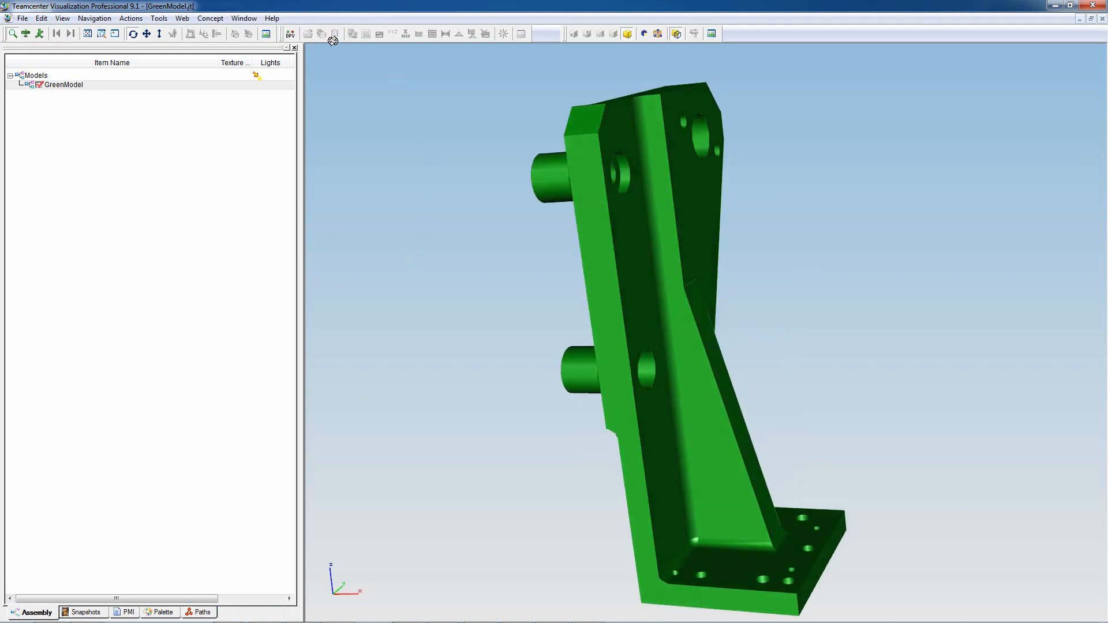
left_click(289, 34)
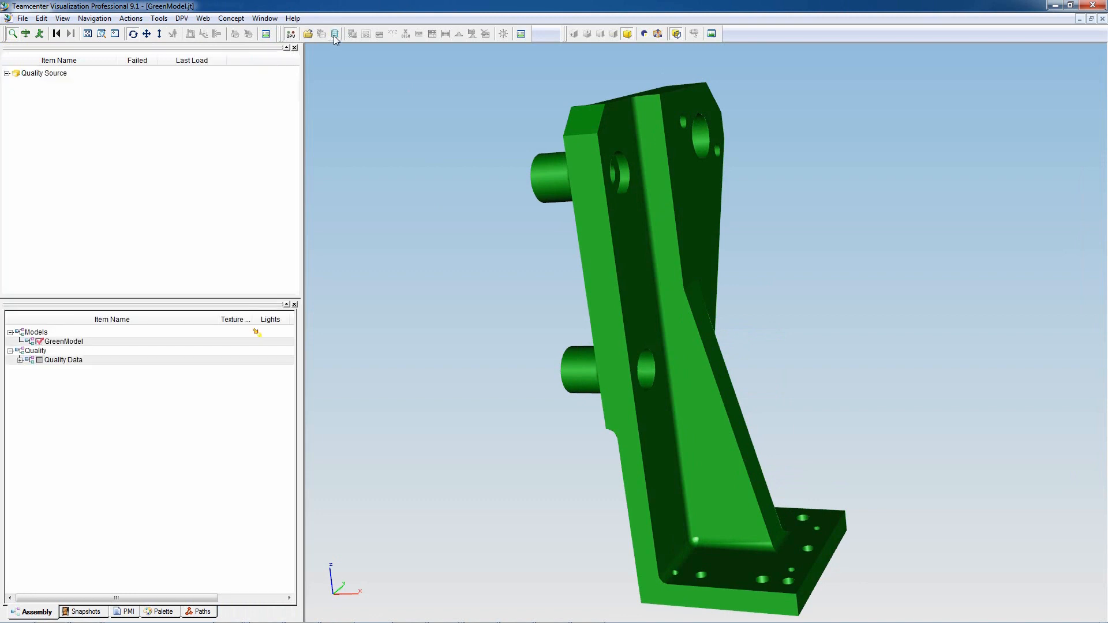
left_click(335, 35)
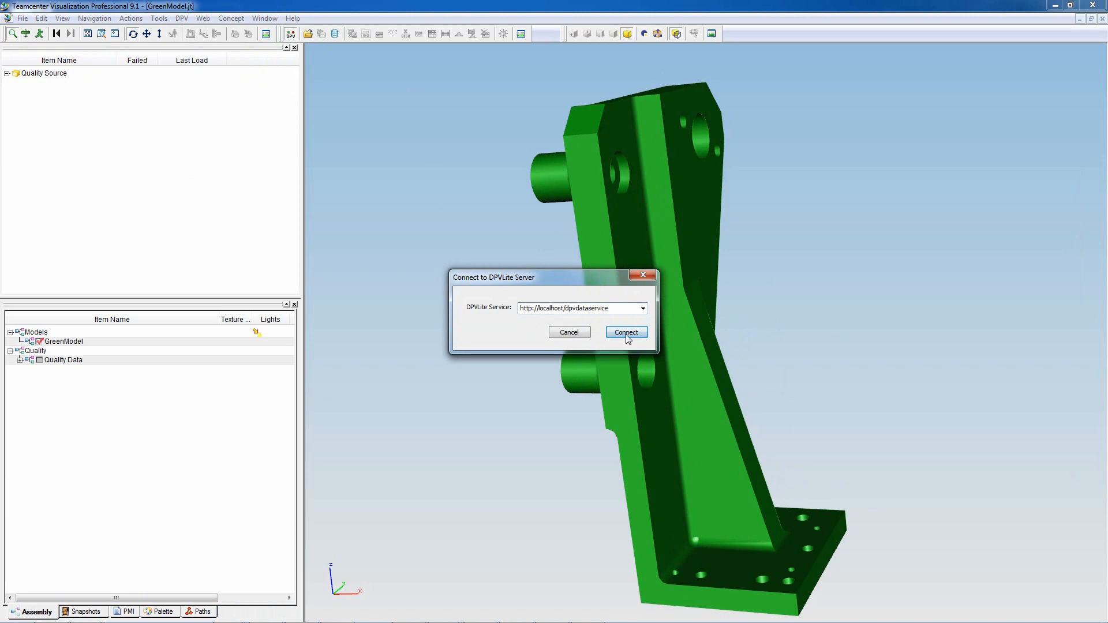
left_click(626, 333)
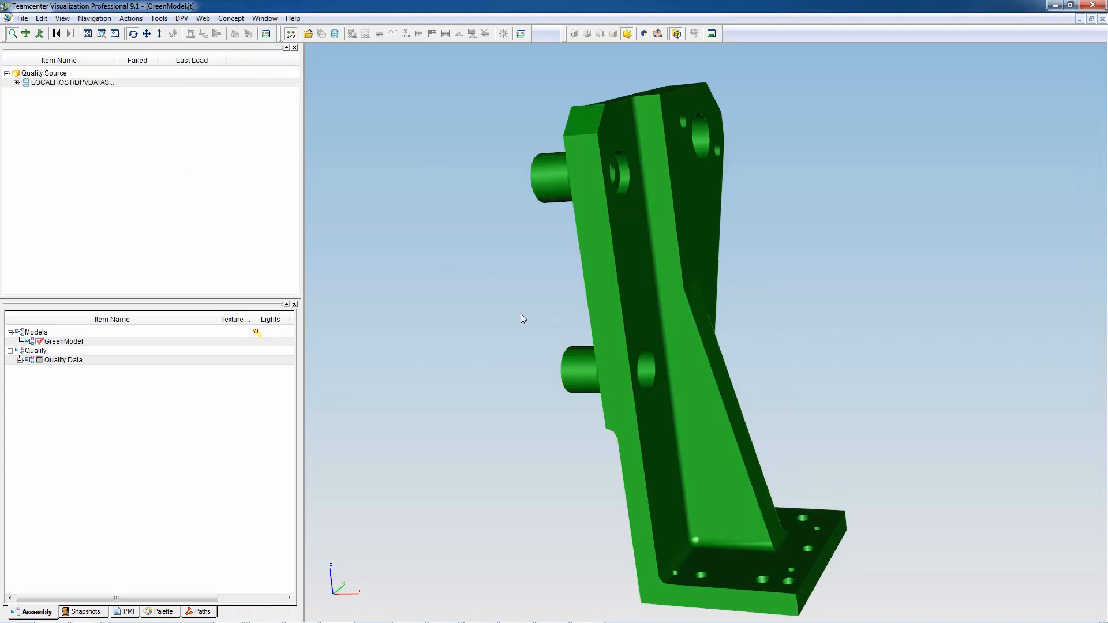
- Expand the connected quality source through Molex to show its devices and inspection routines
left_click(17, 82)
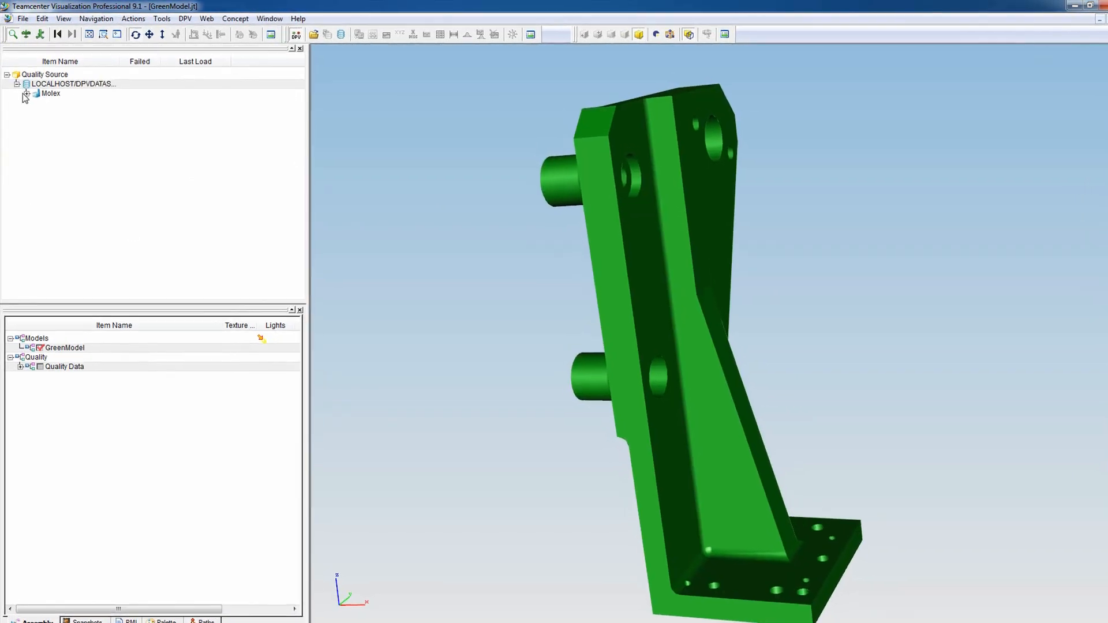
left_click(26, 91)
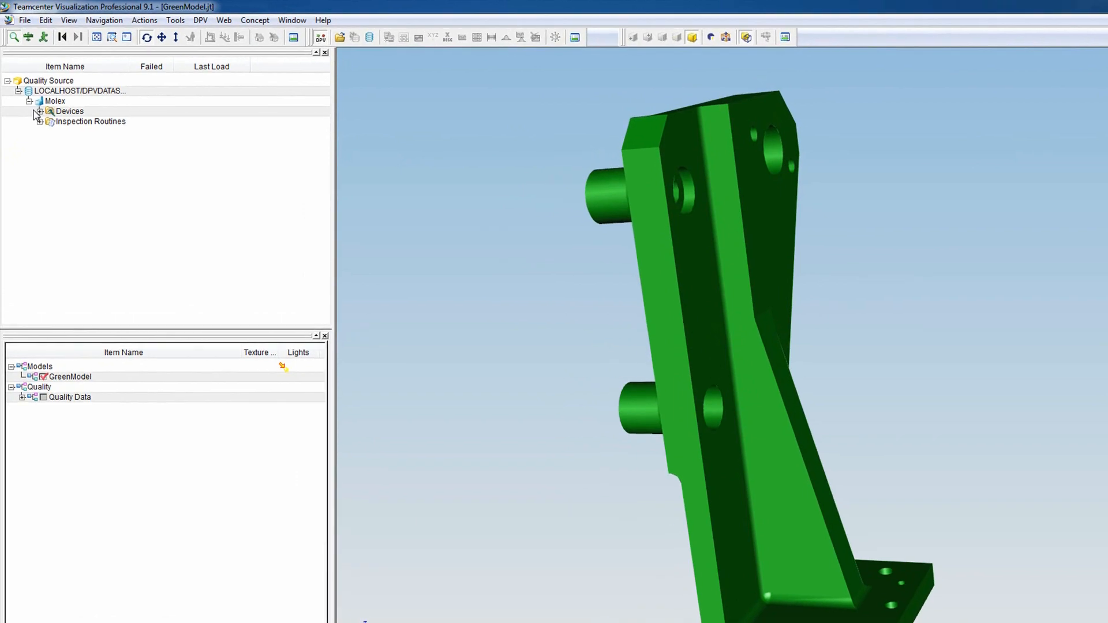
left_click(40, 111)
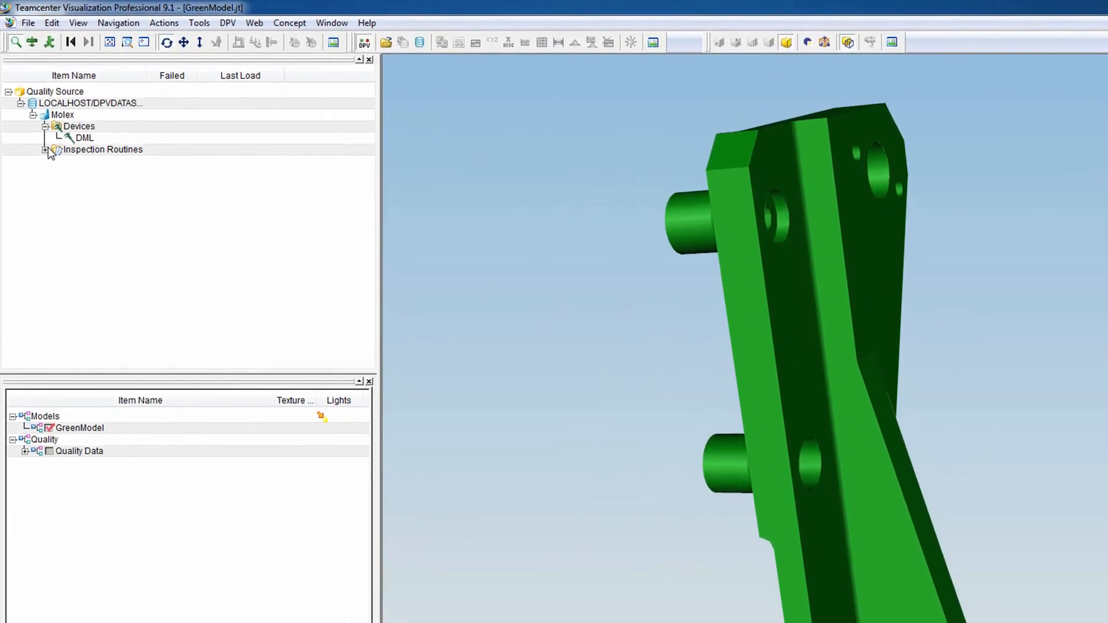
left_click(40, 131)
left_click(87, 177)
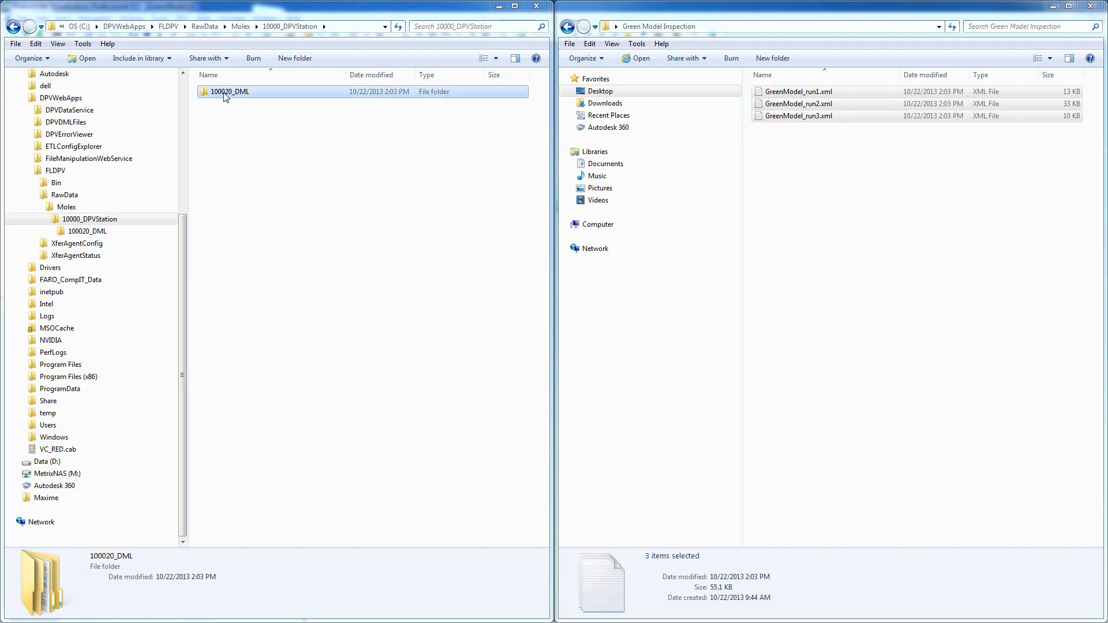
- In Windows Explorer, move GreenModel_run1.xml, GreenModel_run2.xml and GreenModel_run3.xml into the 100020_DML folder, then open its 100023 subfolder
double_click(225, 95)
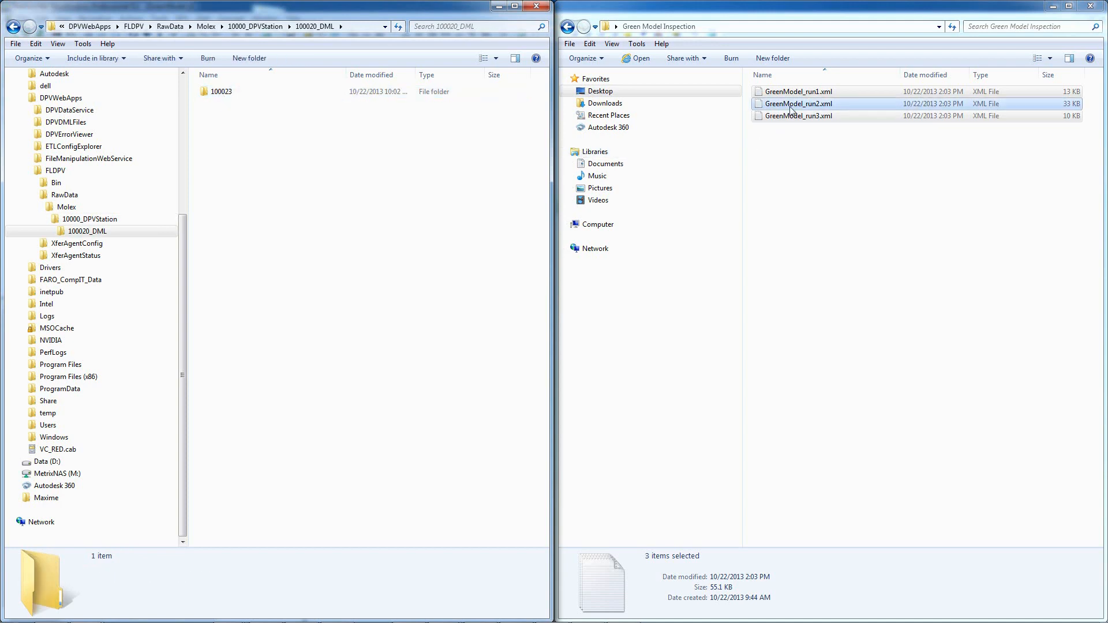
left_click_drag(790, 107, 338, 179)
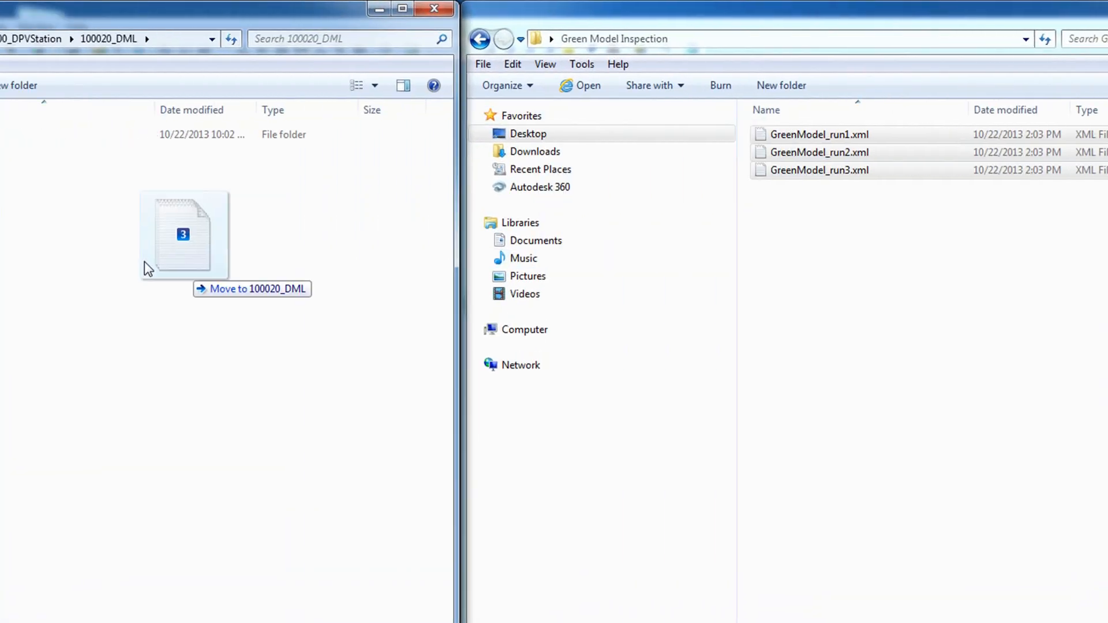
left_click_drag(144, 262, 0, 138)
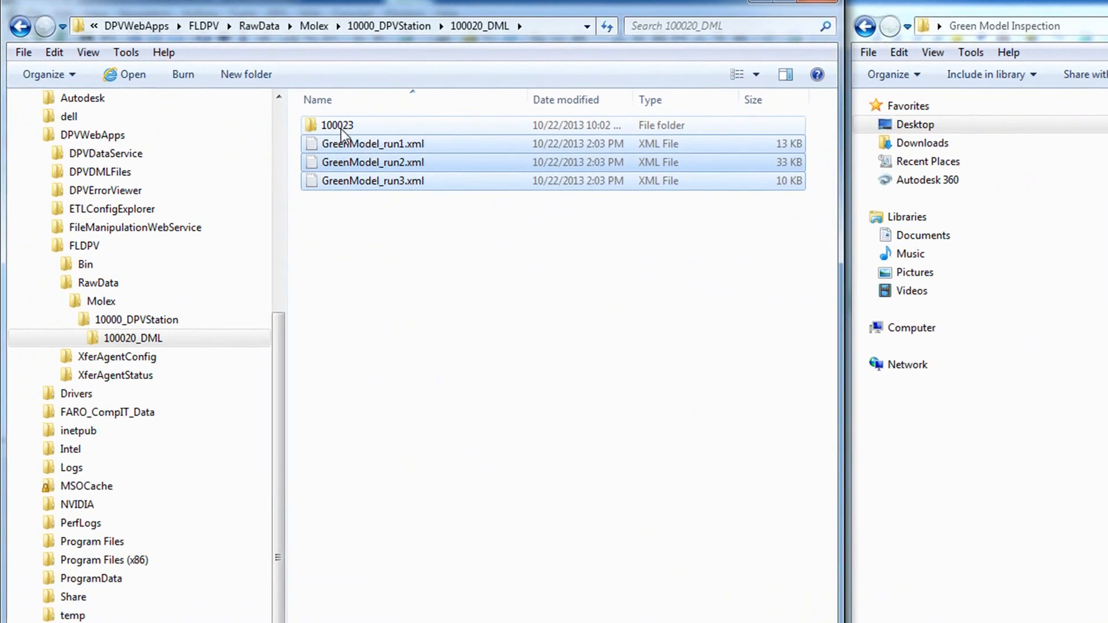
key("ctrl+z")
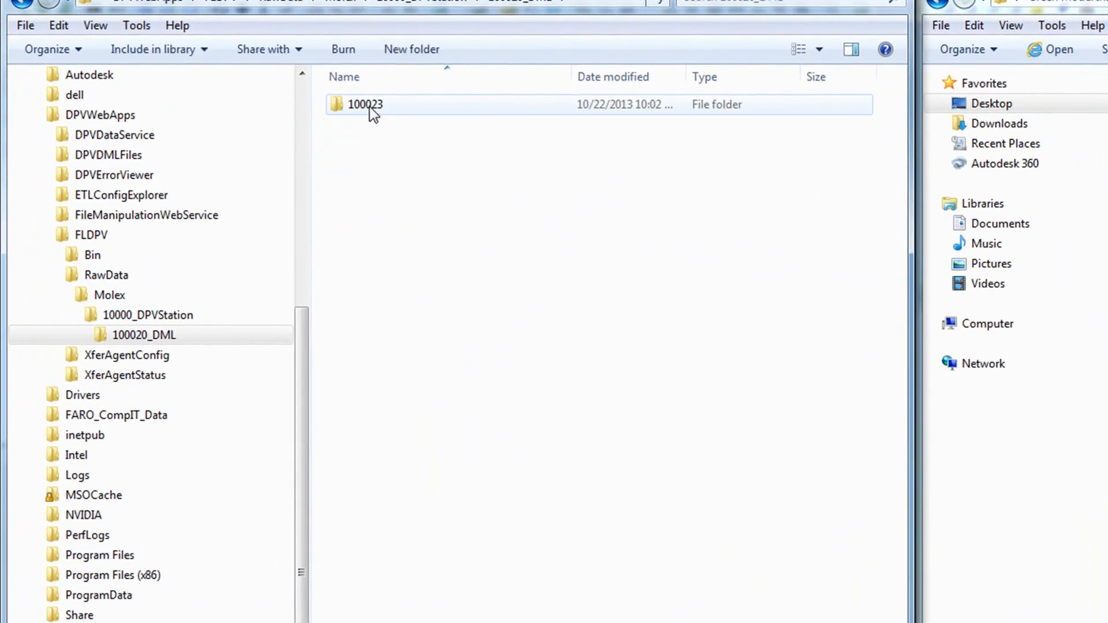
double_click(370, 107)
double_click(354, 160)
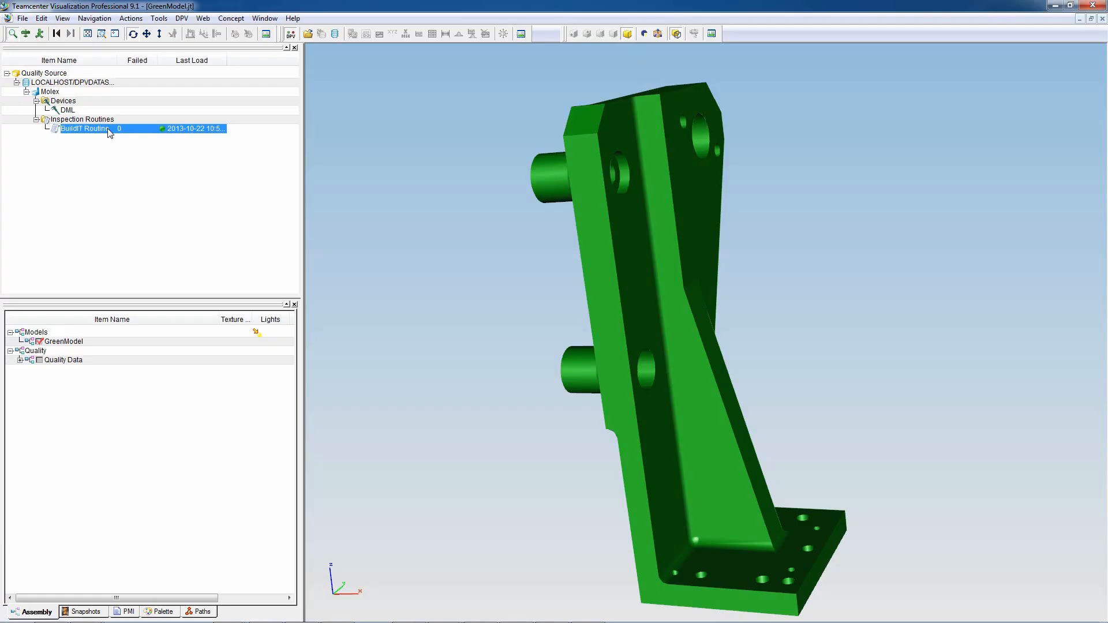
- Query the BuildIT Routine measurements in Teamcenter Visualization and expand the features of the RS_BuildIT_Routine_RawD result set
right_click(111, 133)
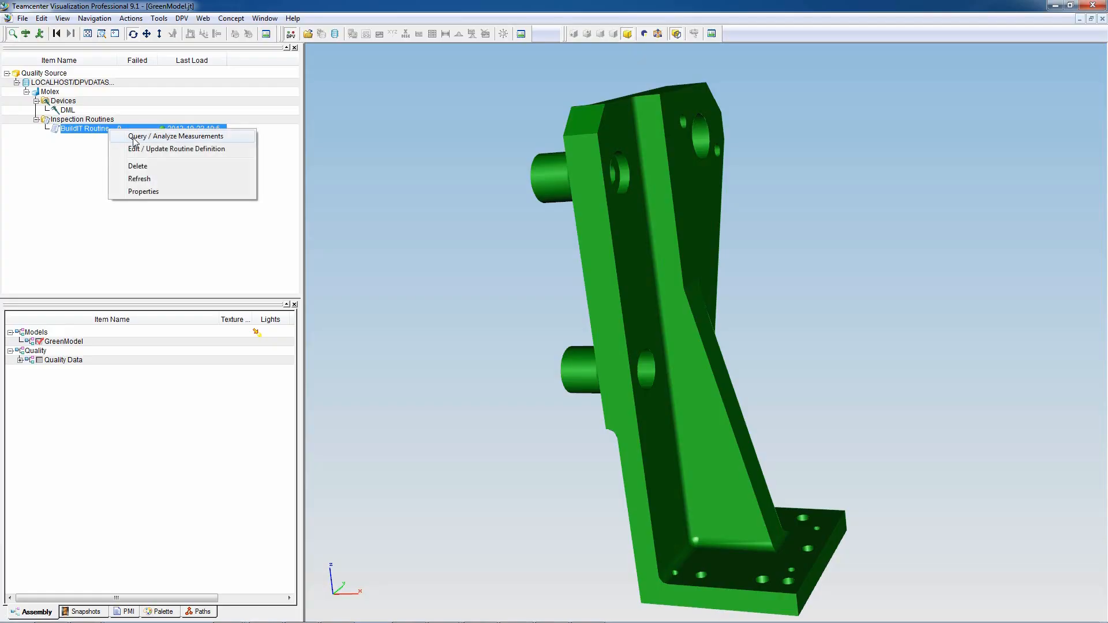
left_click(135, 137)
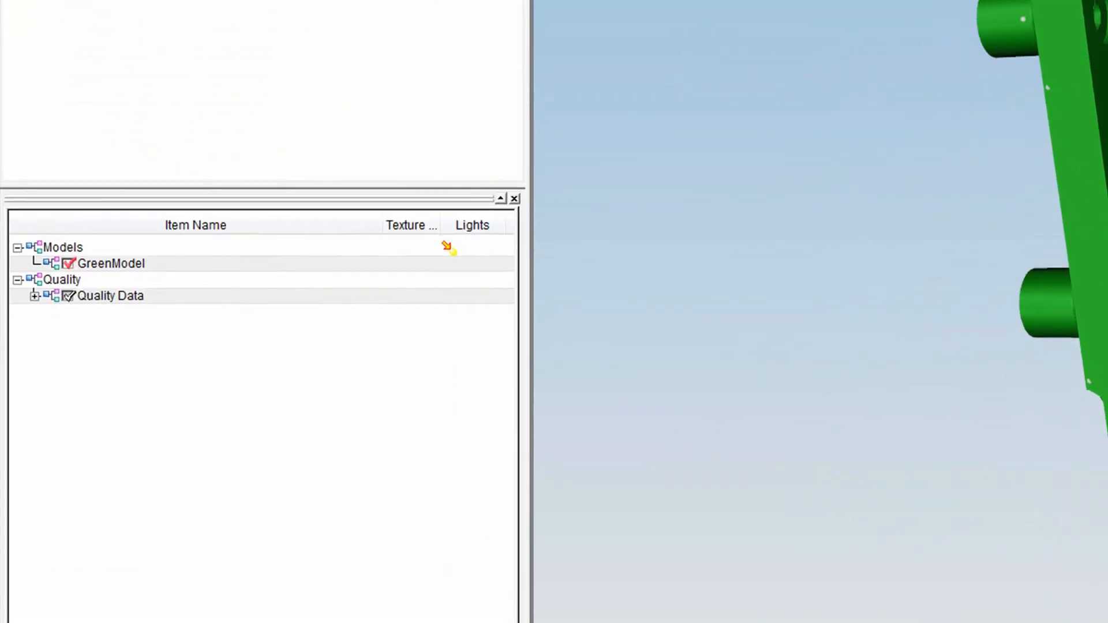
left_click(20, 360)
left_click(54, 320)
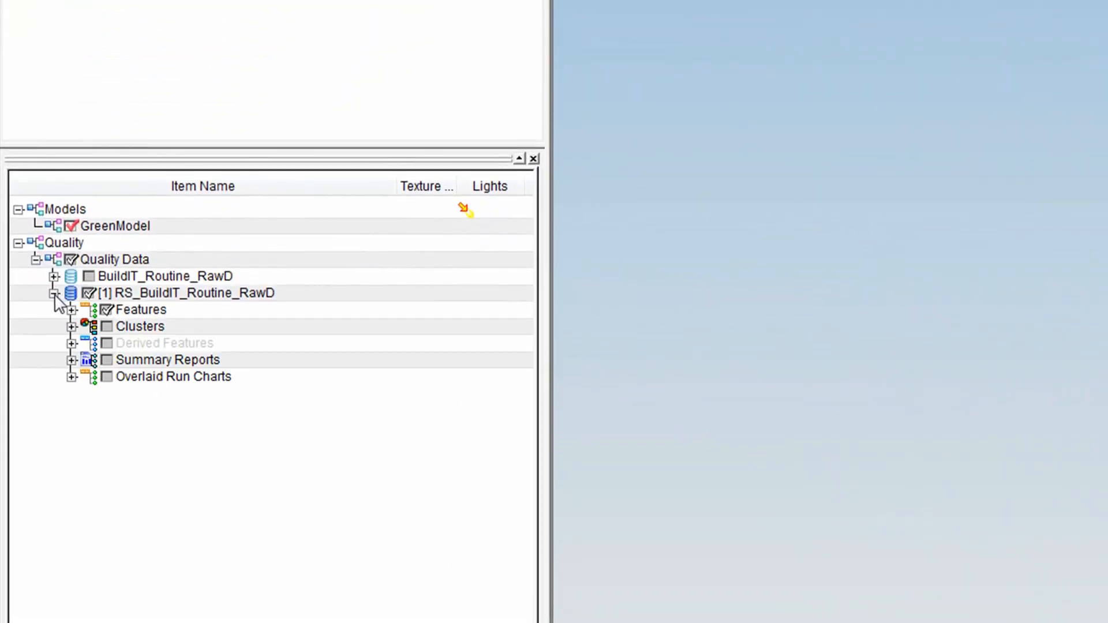
left_click(72, 336)
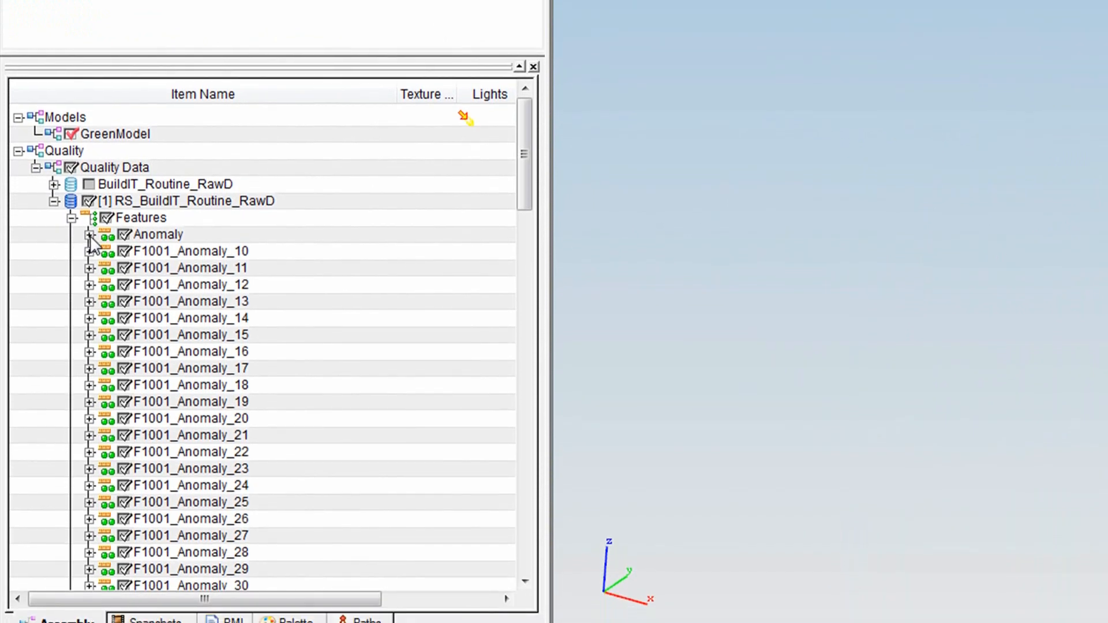
scroll(102, 271, "down", 2)
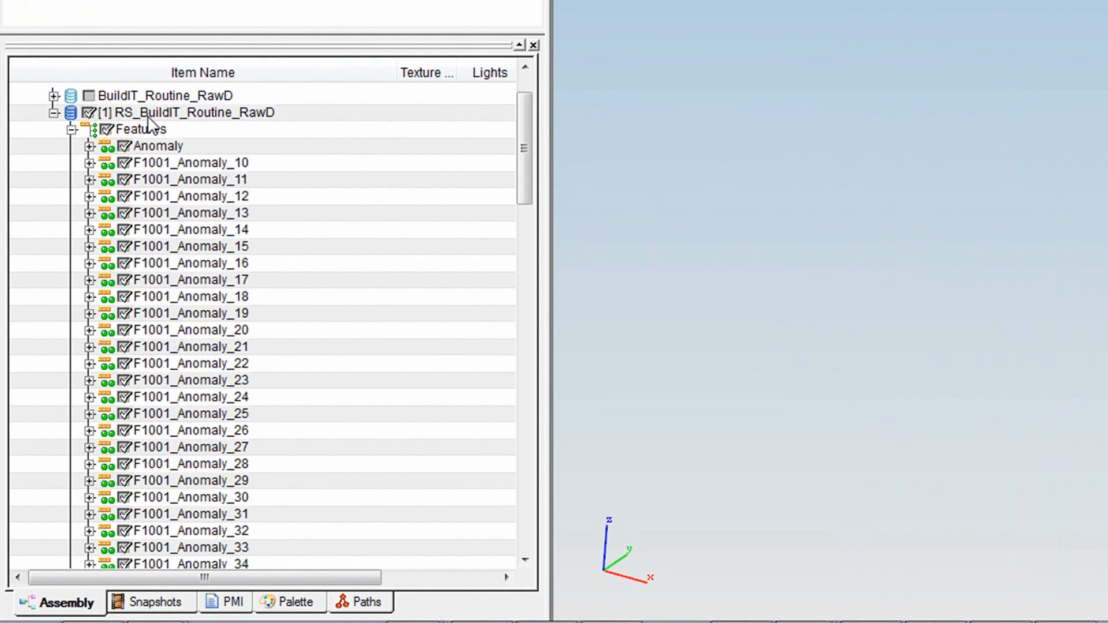
right_click(148, 116)
mouse_move(234, 339)
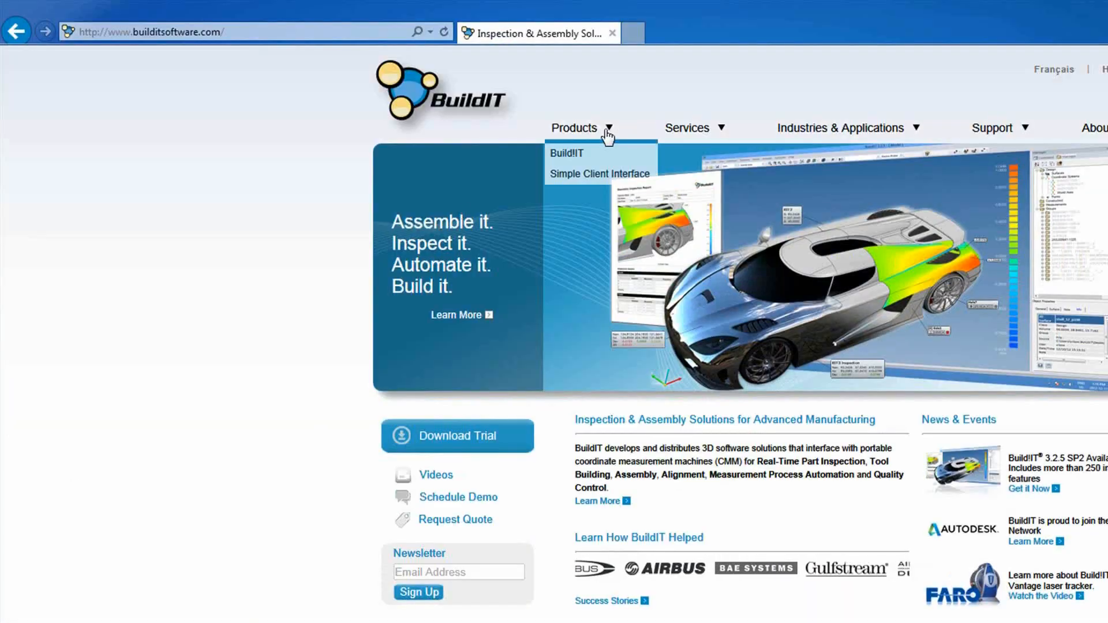
- Open the Build!IT product features page on the BuildIT website
left_click(606, 156)
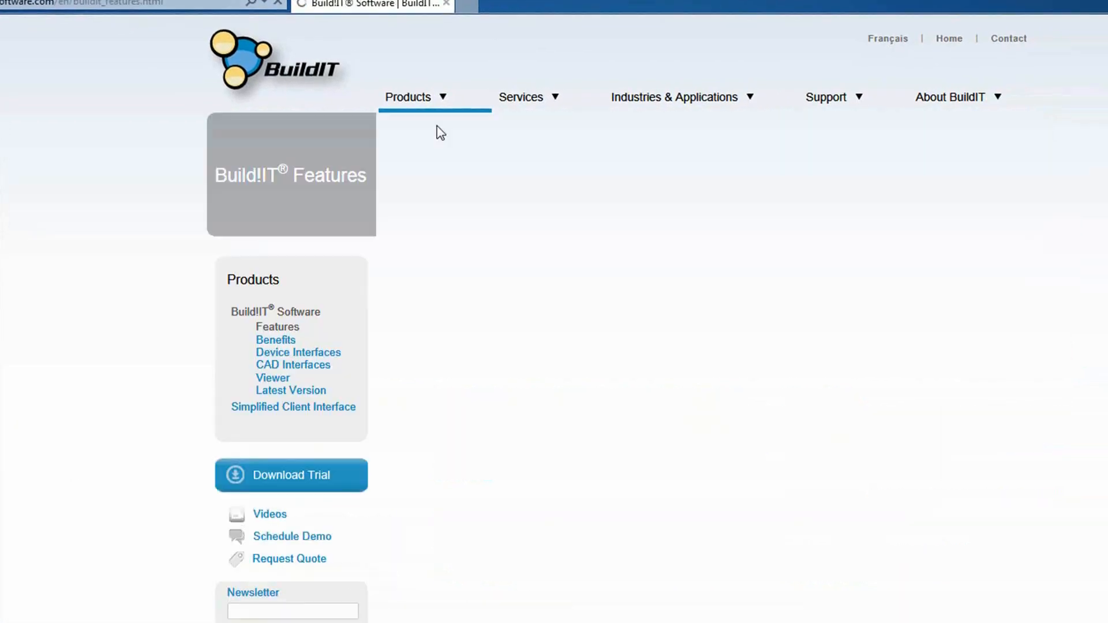